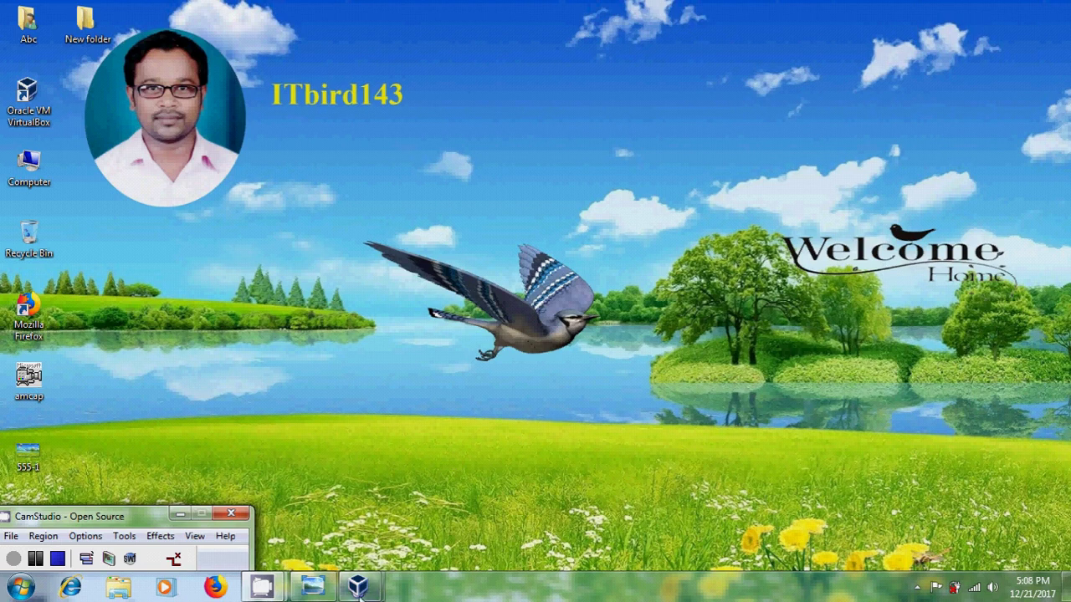
Step: Switch to the server2k12 virtual machine and open its list of network adapters
mouse_move(376, 596)
left_click(485, 460)
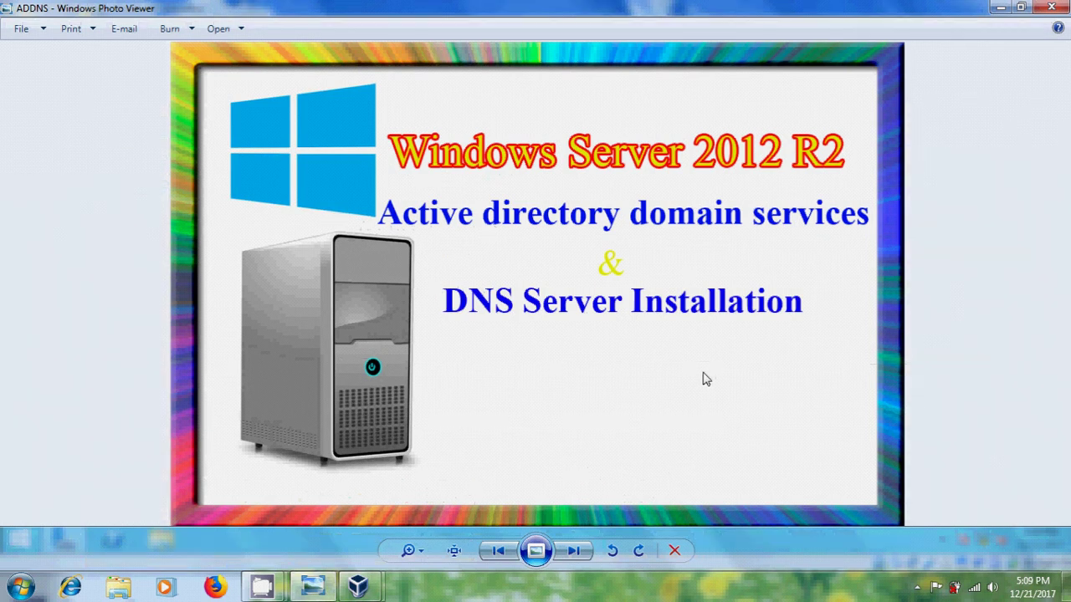
left_click(342, 576)
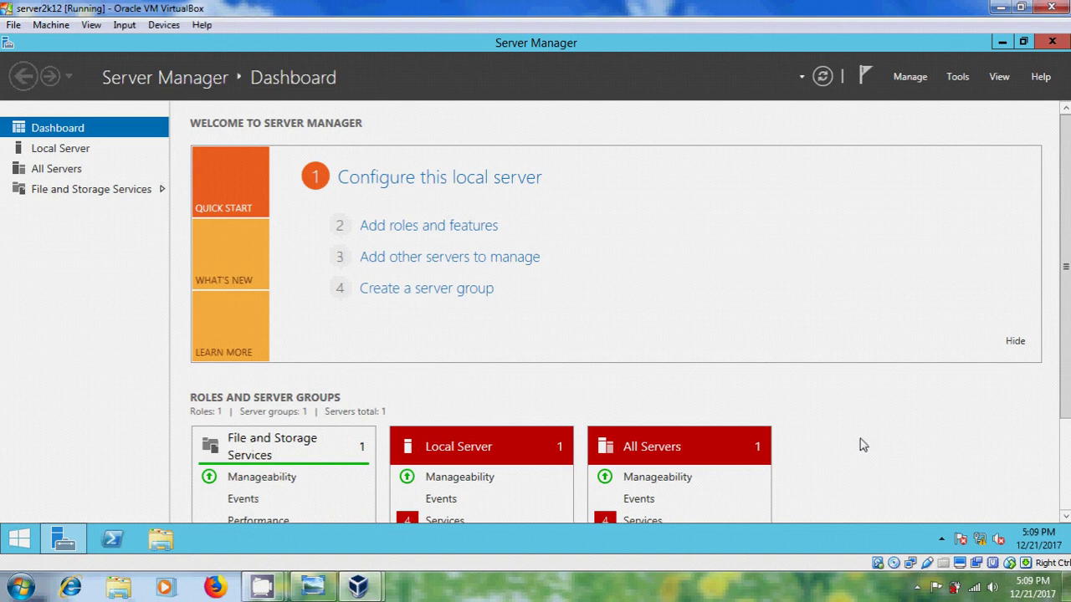
right_click(980, 542)
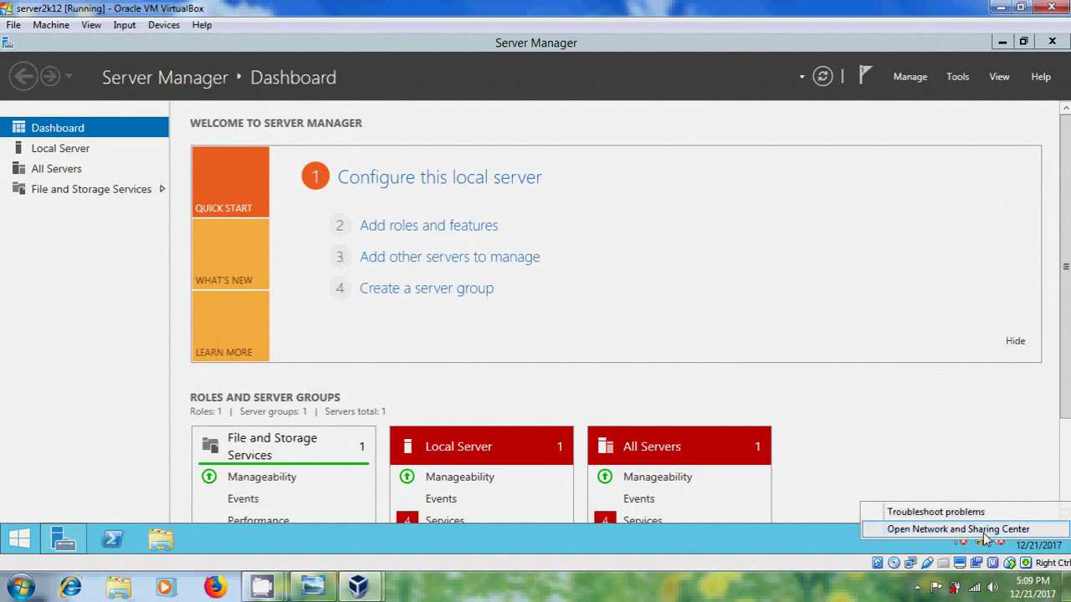
left_click(984, 531)
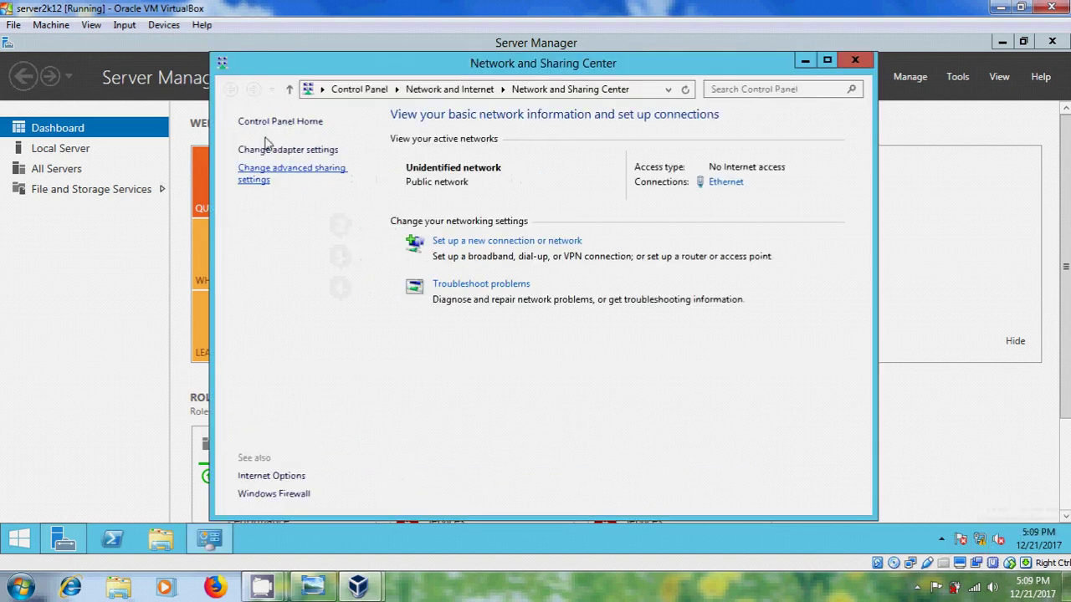
left_click(282, 150)
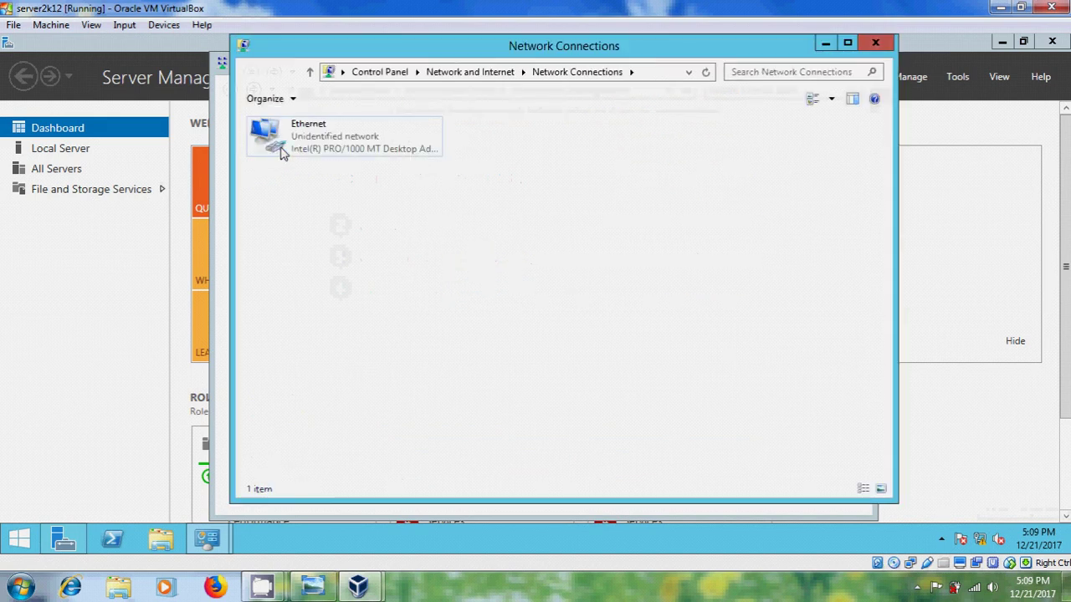
Step: Examine the Ethernet adapter's Internet Protocol Version 4 (TCP/IPv4) address and DNS settings
left_click(364, 144)
right_click(365, 144)
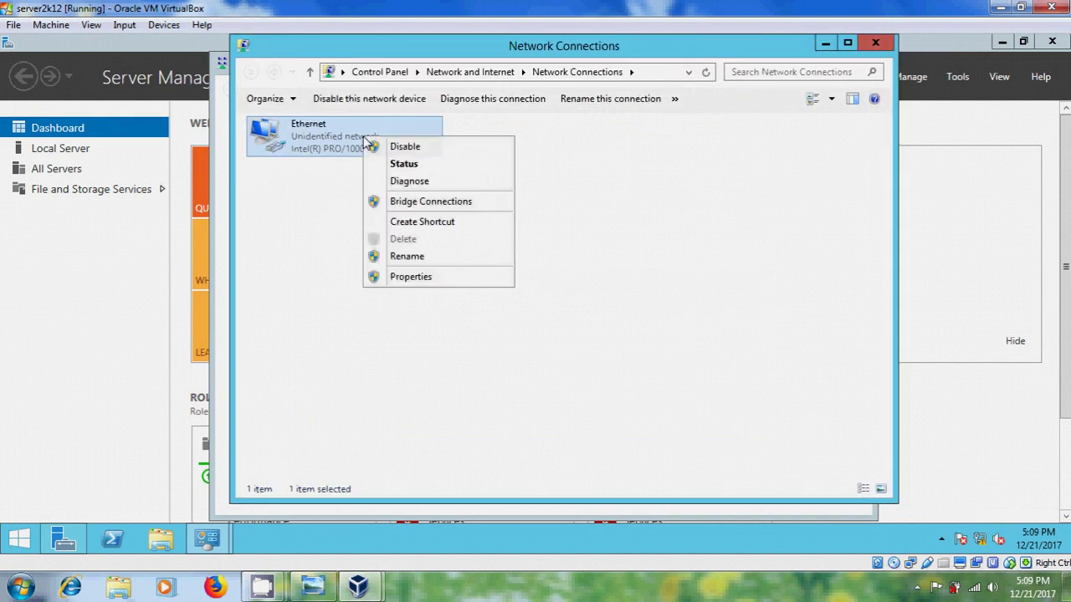
left_click(438, 285)
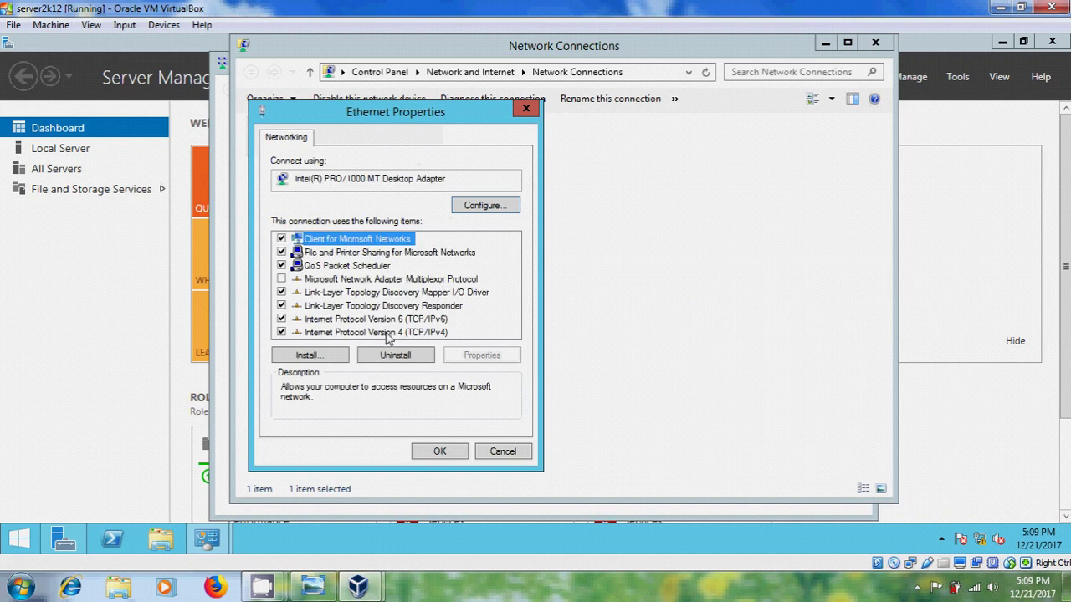
left_click(403, 336)
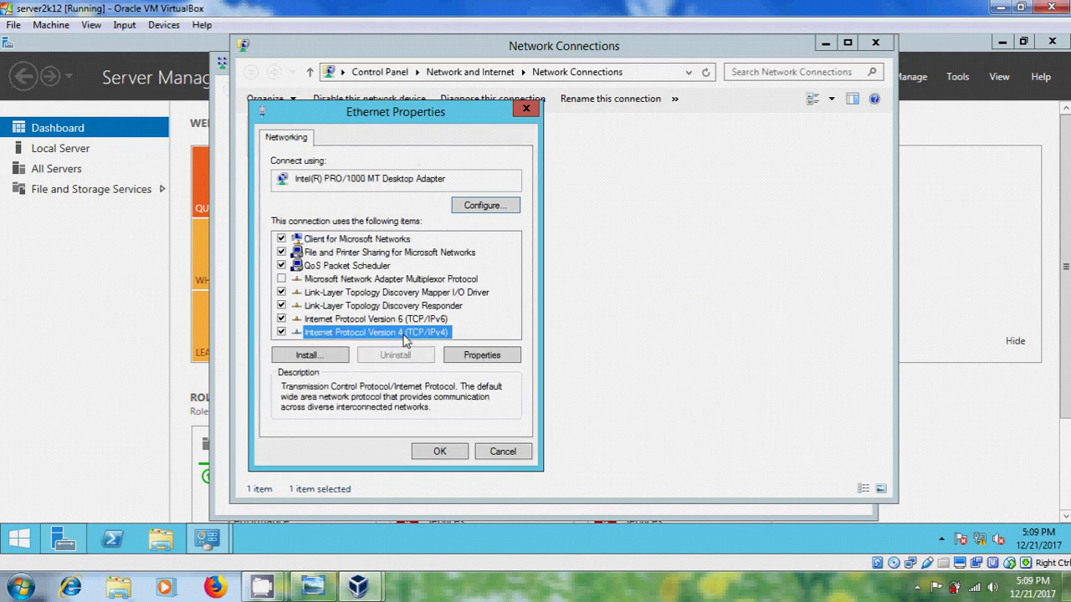
left_click(474, 358)
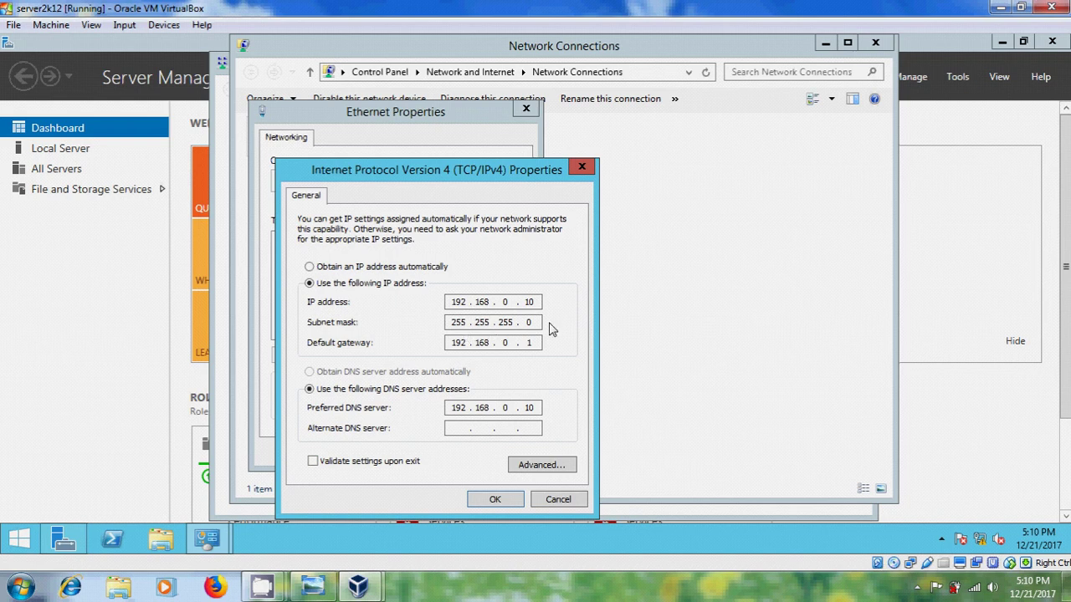
Step: Accept the IPv4 settings and close the adapter properties and network windows
left_click(516, 502)
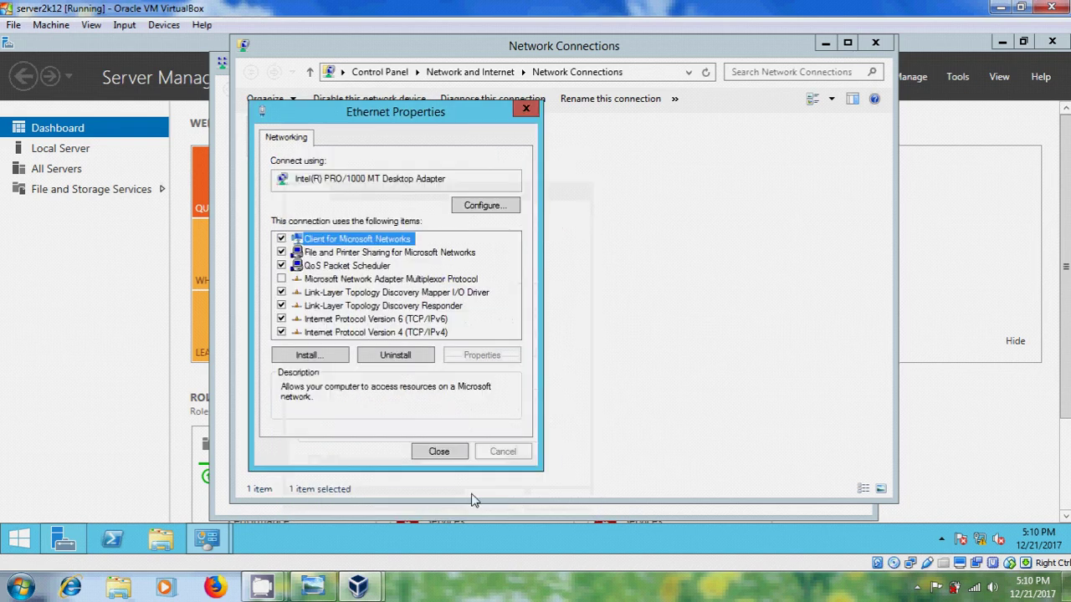
left_click(444, 453)
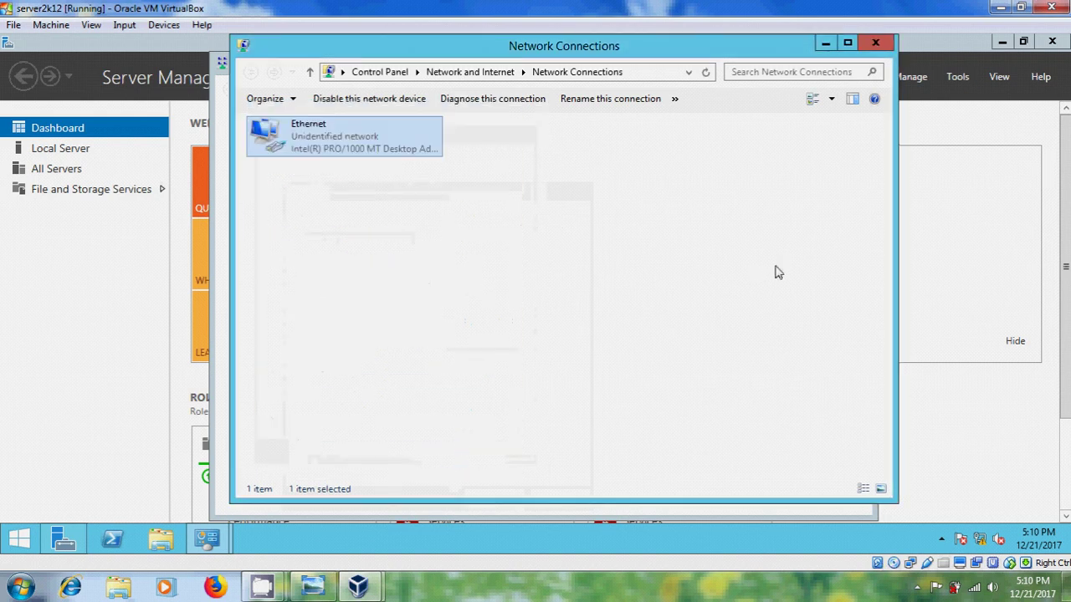
left_click(886, 49)
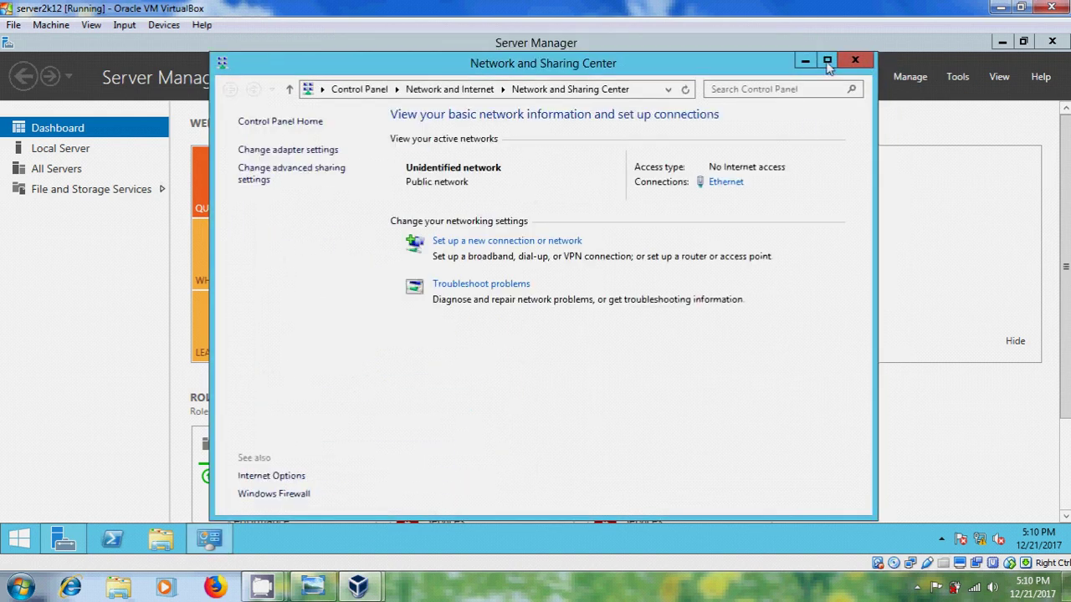
left_click(862, 52)
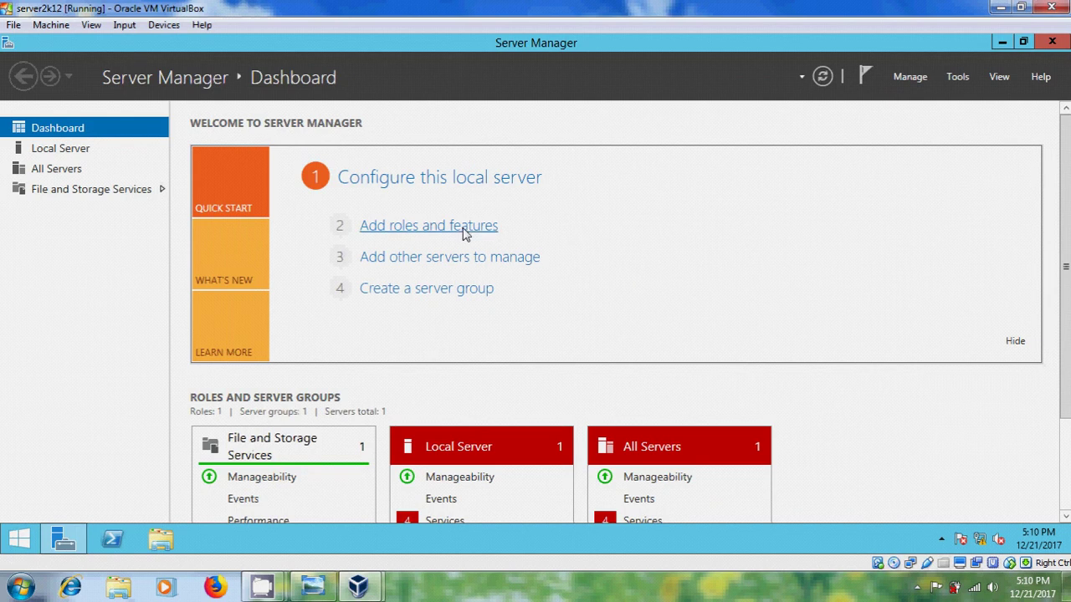
Step: Start adding roles and features with a role-based installation on the pool server named server
left_click(912, 79)
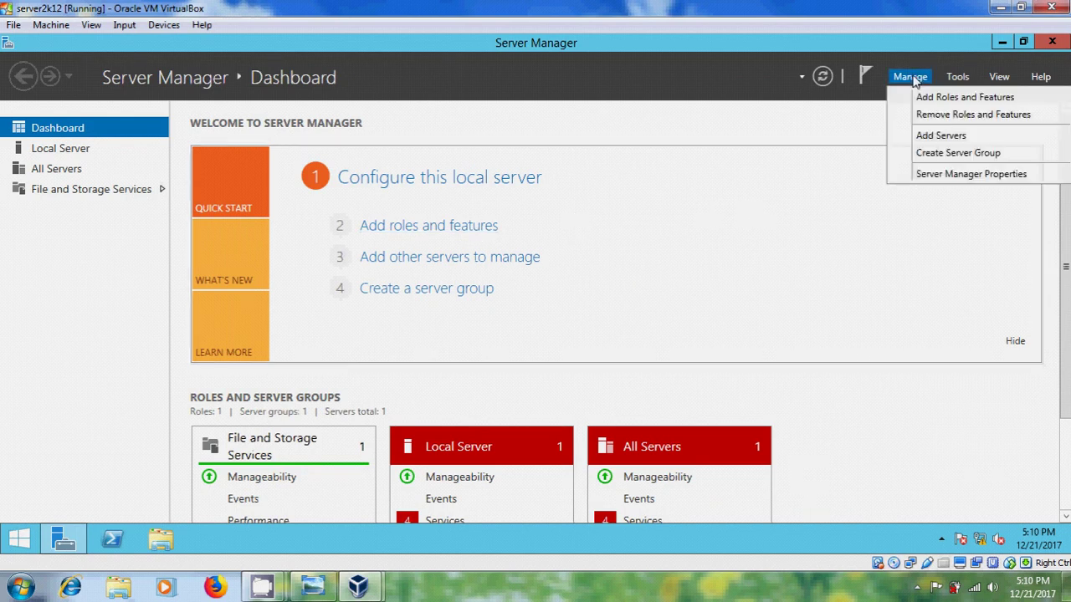
left_click(964, 98)
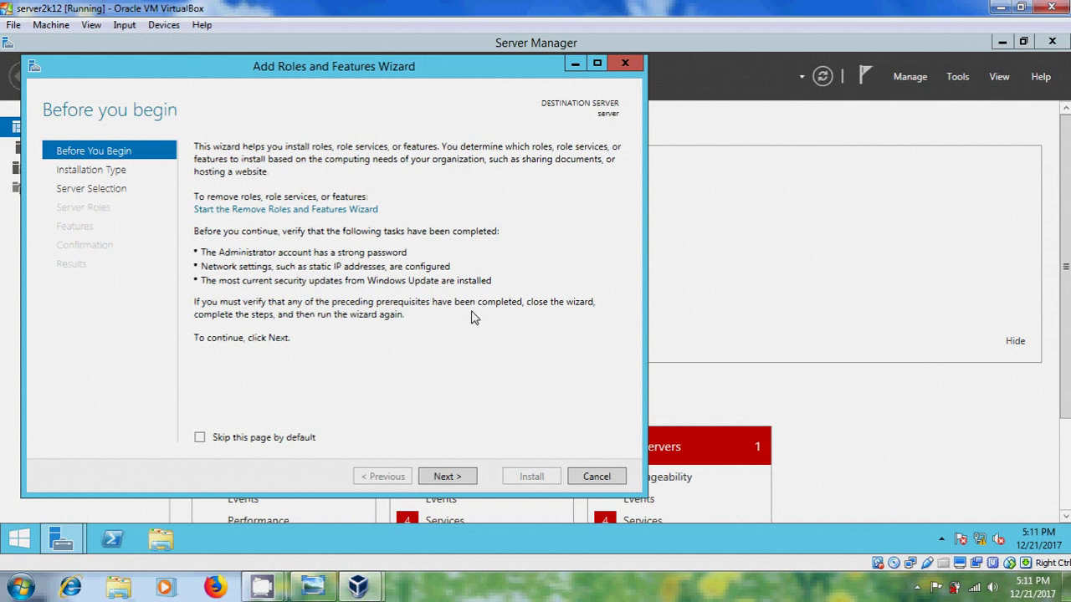
left_click(445, 476)
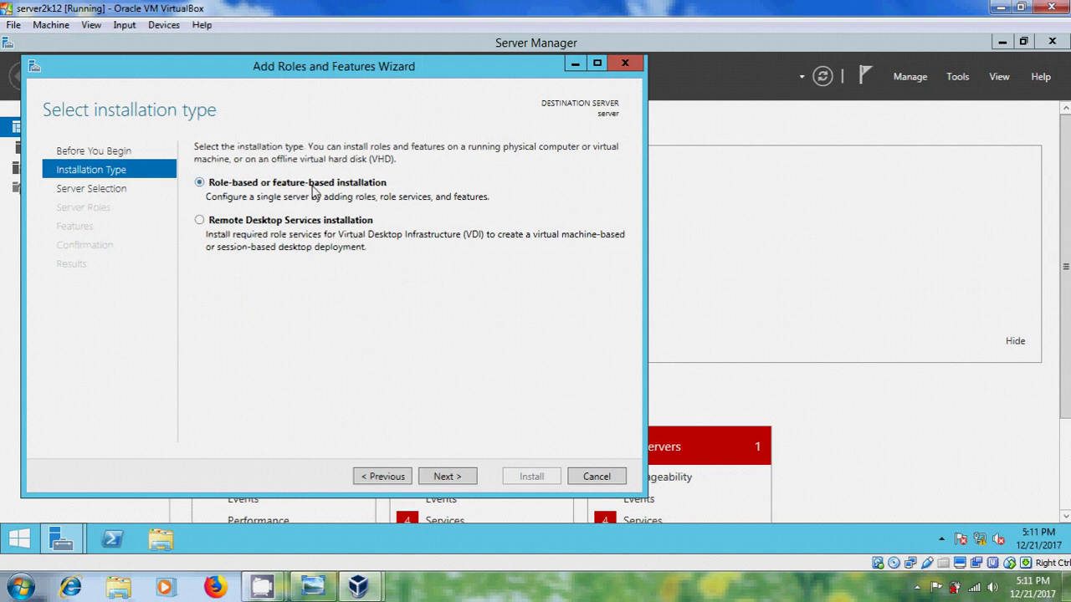
left_click(465, 479)
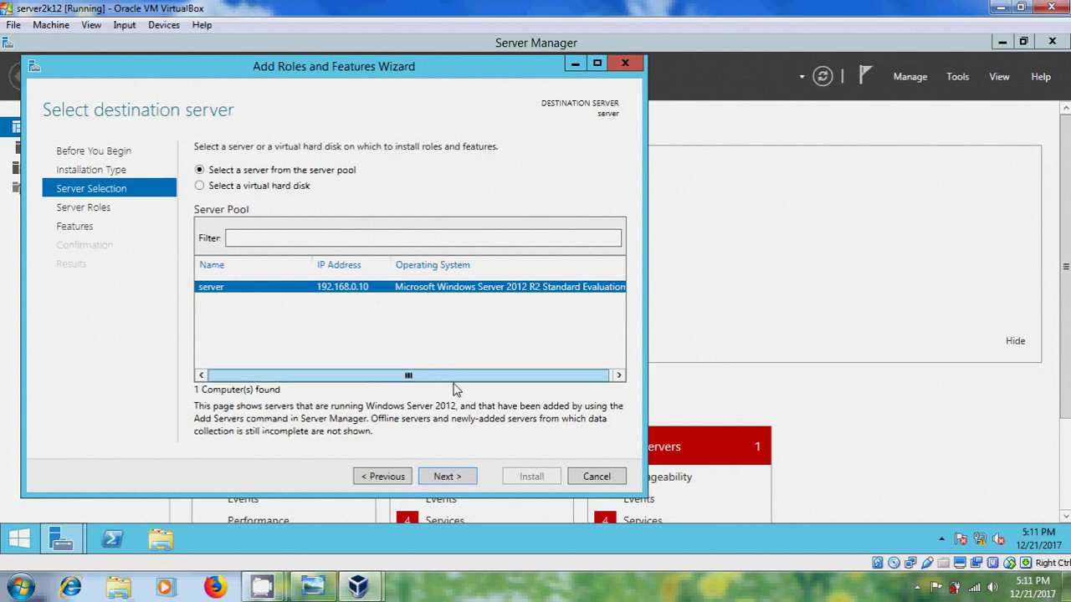
left_click(456, 477)
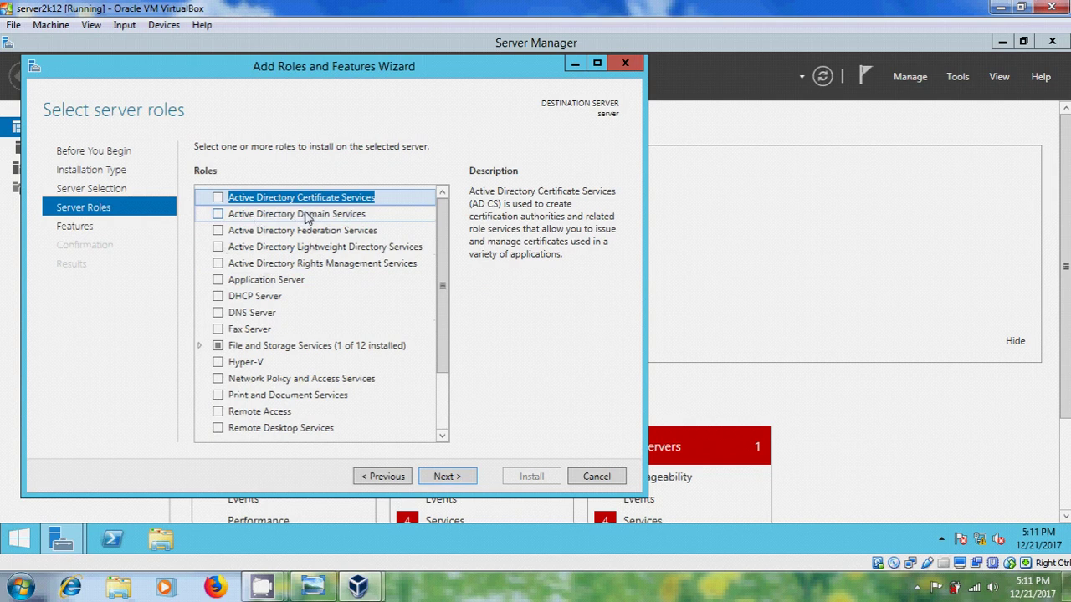
Step: Select the Active Directory Domain Services role with its required features and proceed to the installation confirmation
left_click(219, 214)
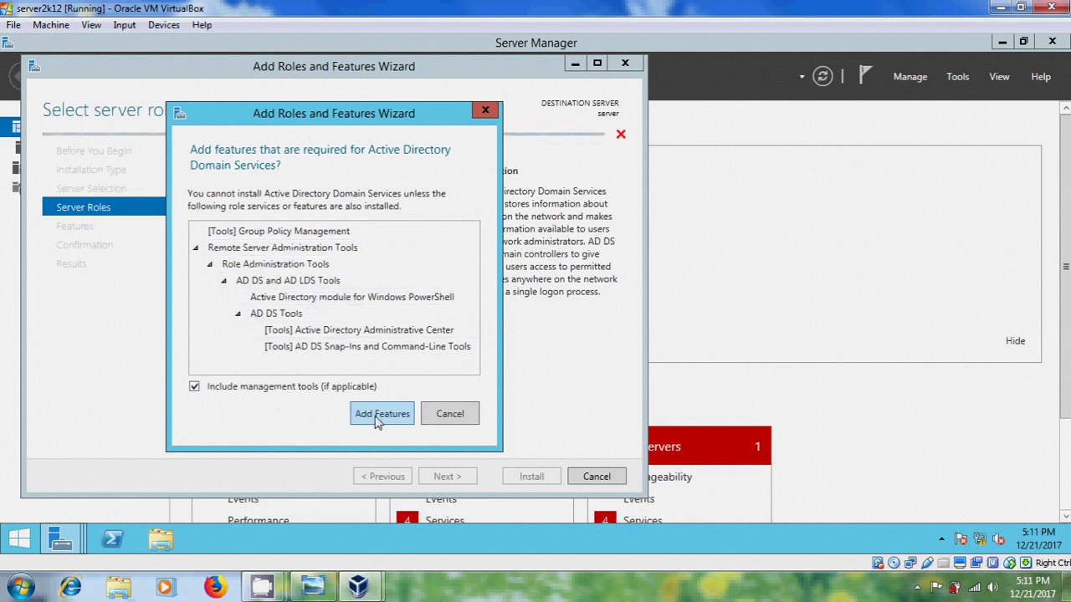
left_click(400, 421)
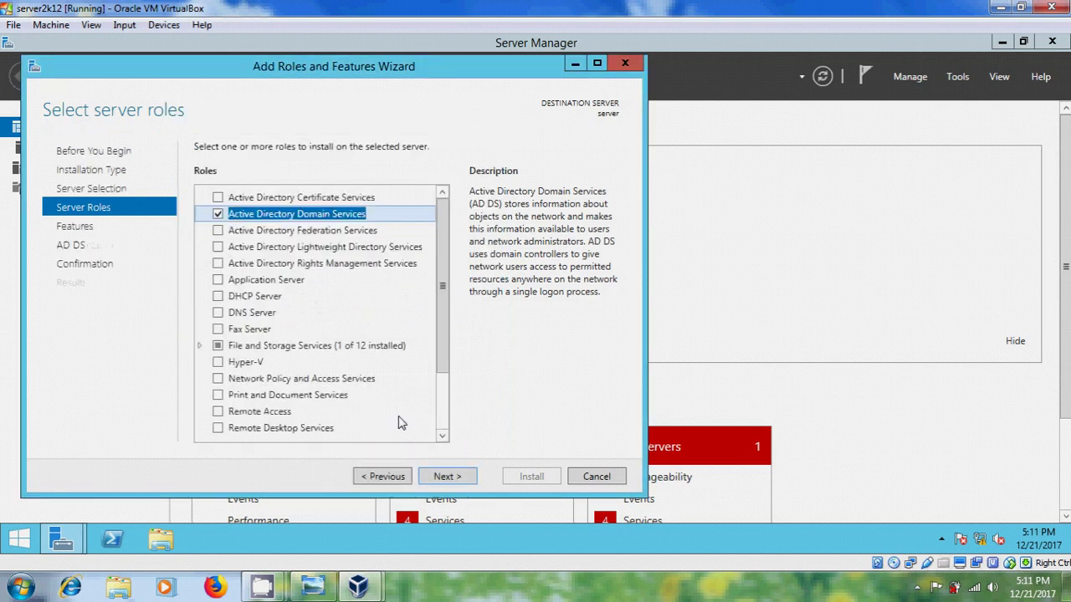
left_click(446, 476)
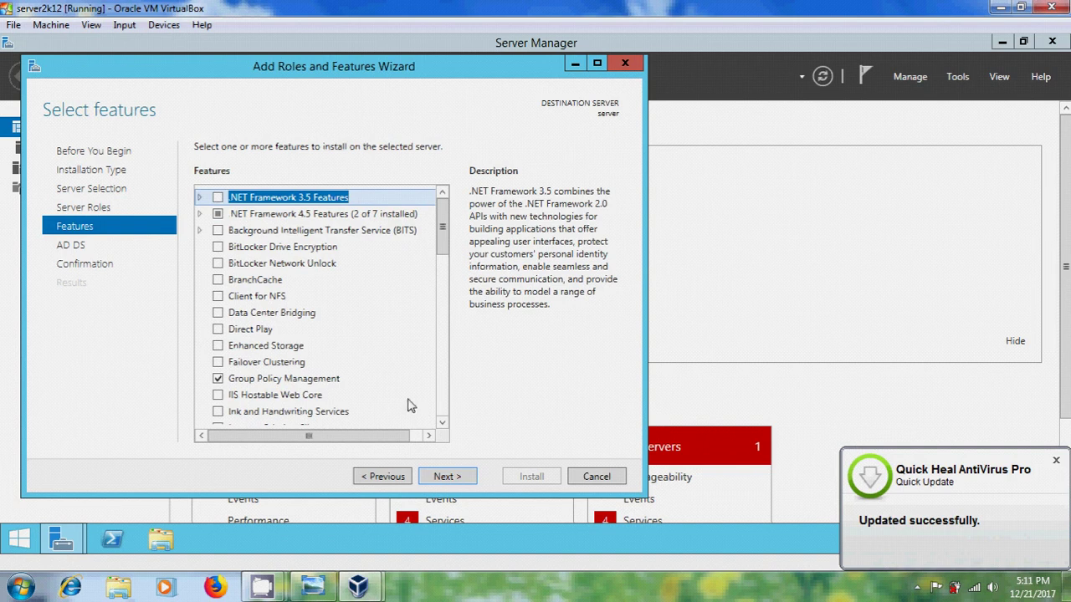
left_click(458, 479)
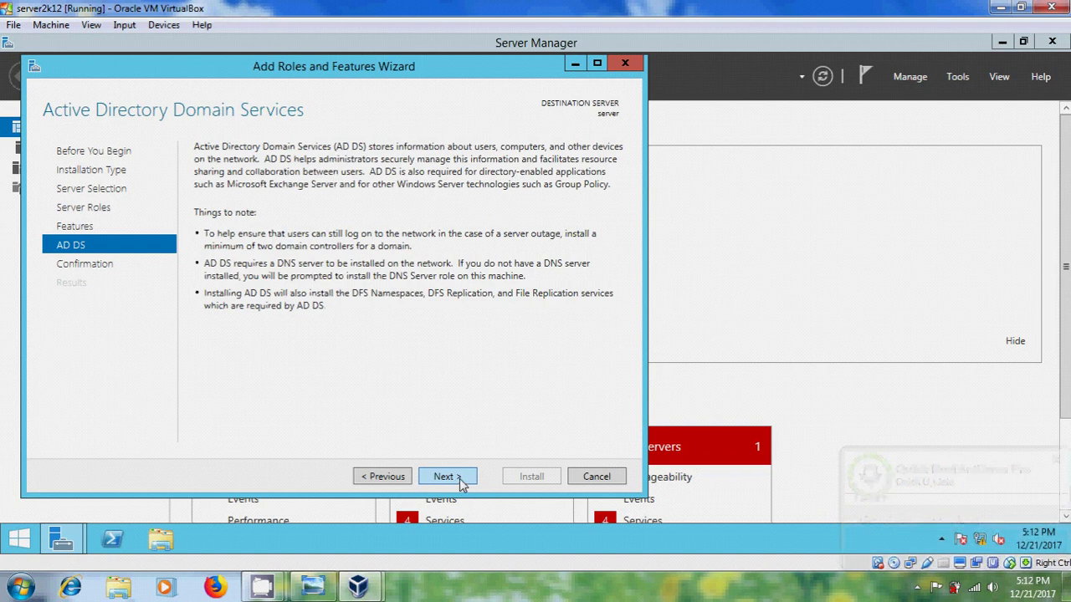
left_click(462, 481)
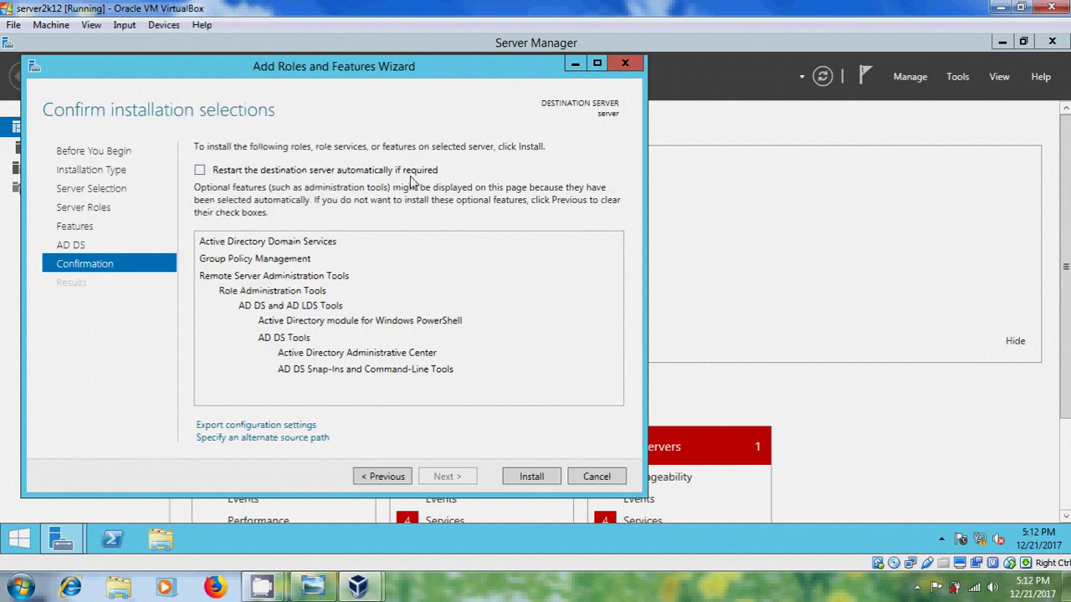
Step: Allow automatic restart of the destination server, install the selected roles and features, and close the wizard
left_click(200, 171)
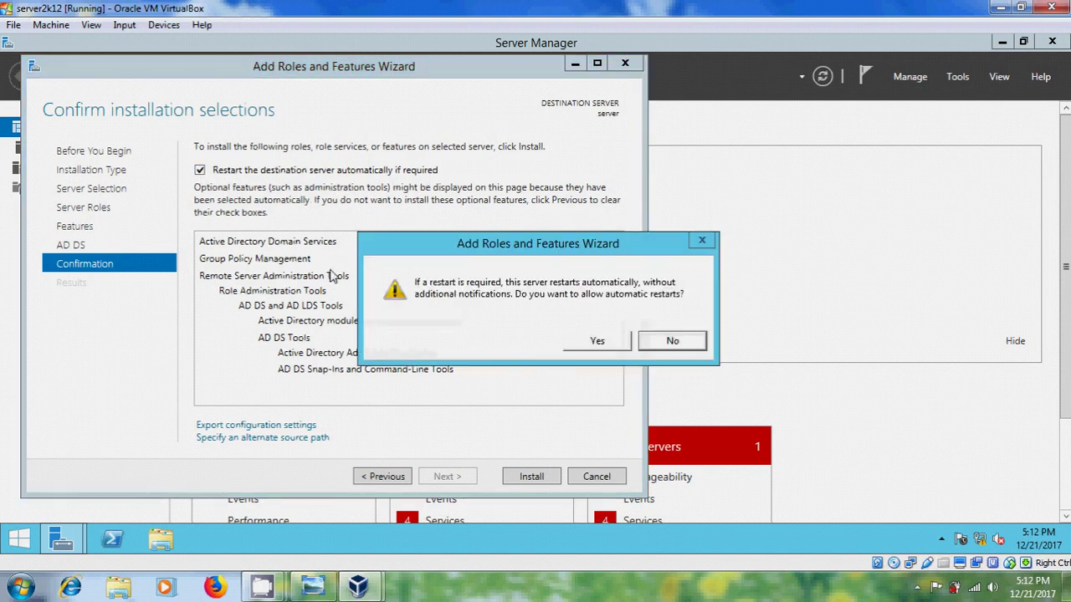
left_click(597, 343)
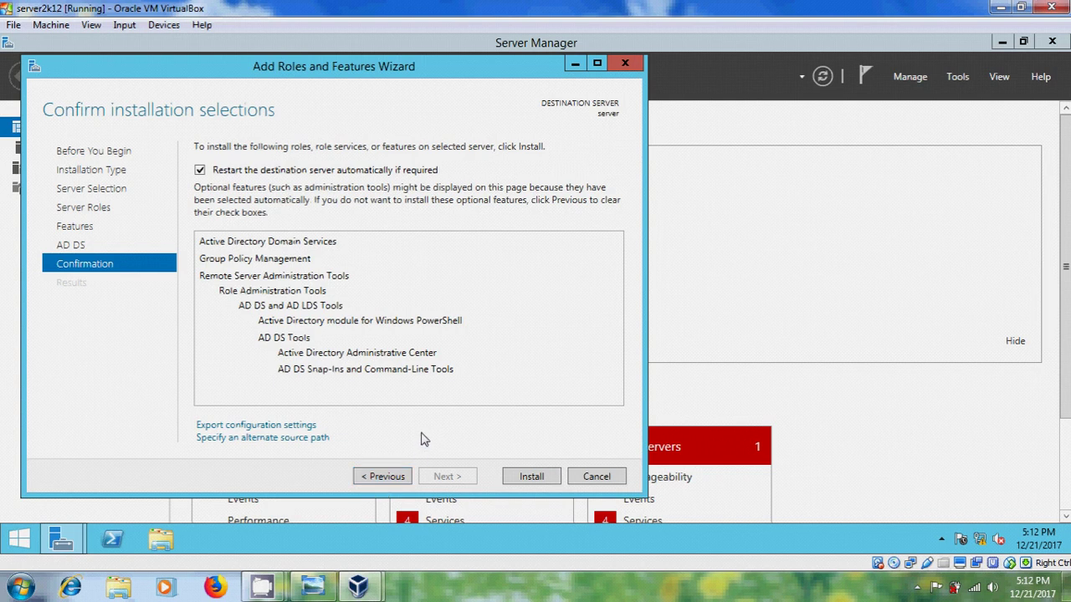
left_click(539, 481)
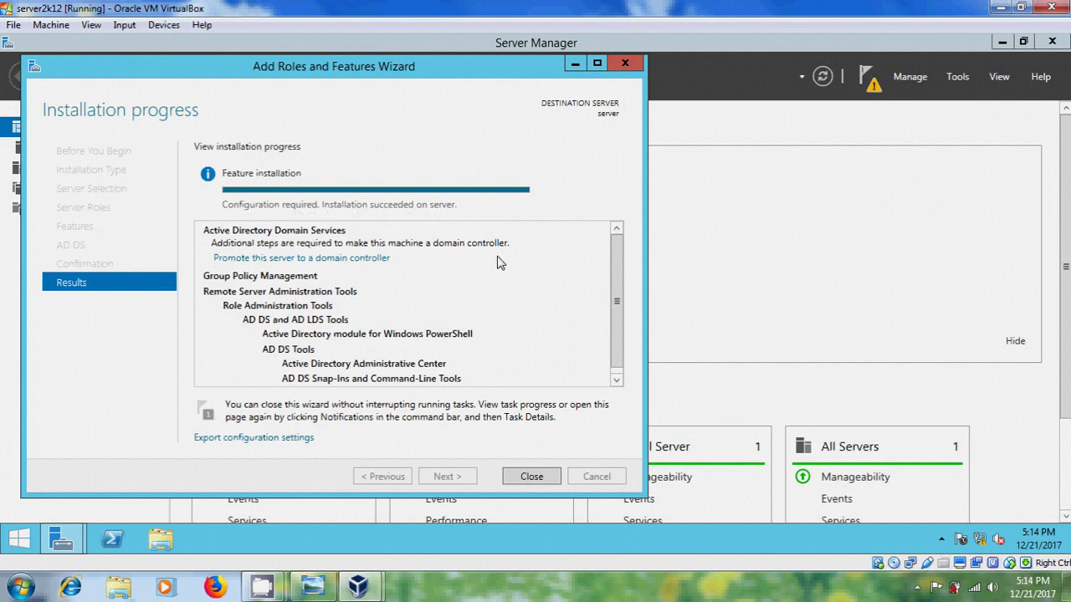
left_click(543, 478)
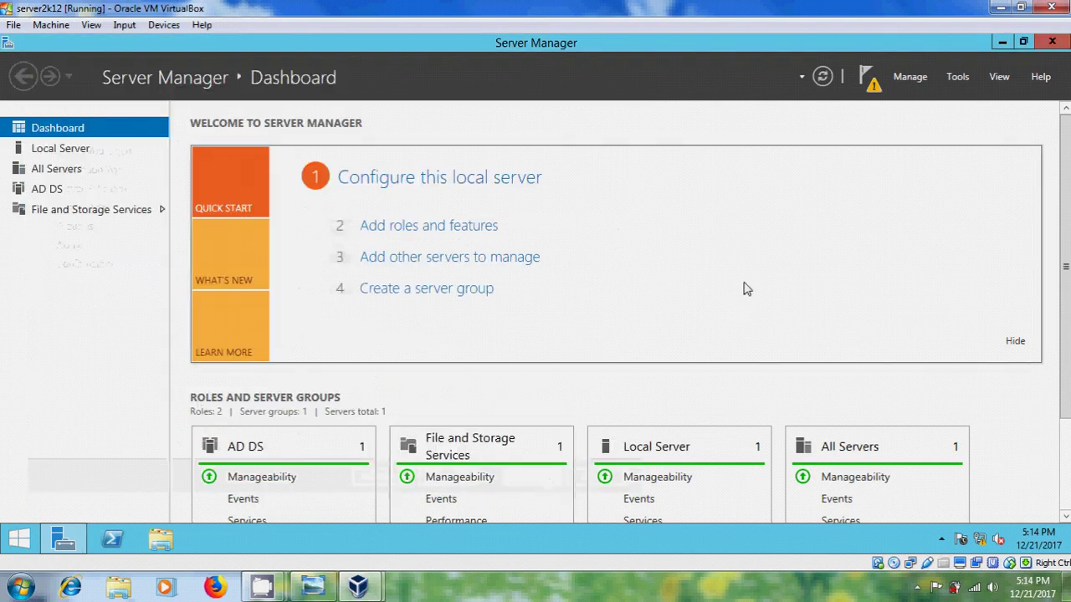
Step: Start promoting this server to a domain controller and maximize the configuration wizard
left_click(873, 90)
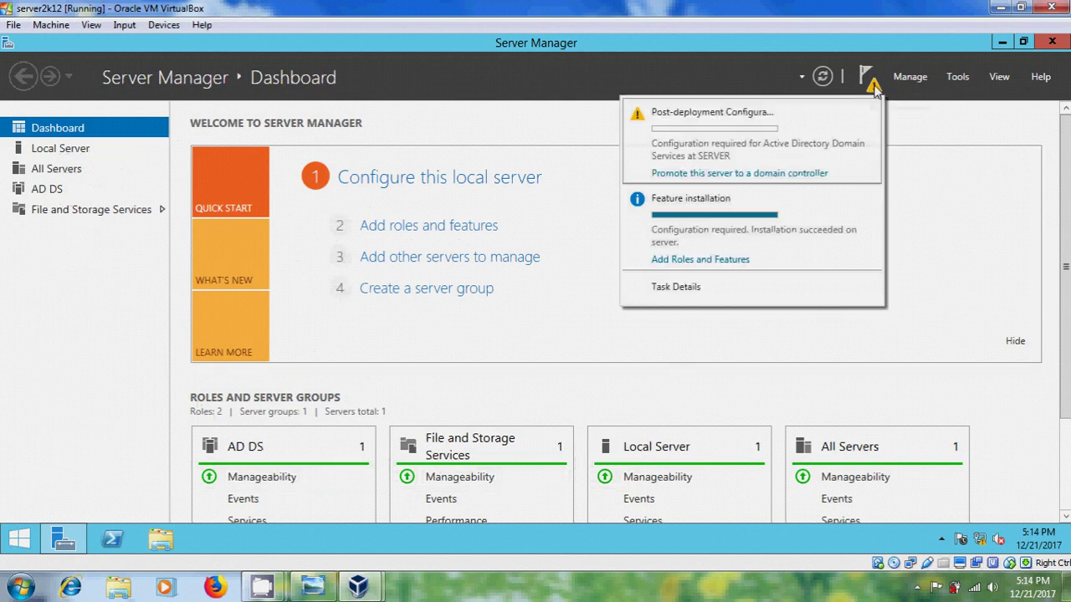
left_click(790, 175)
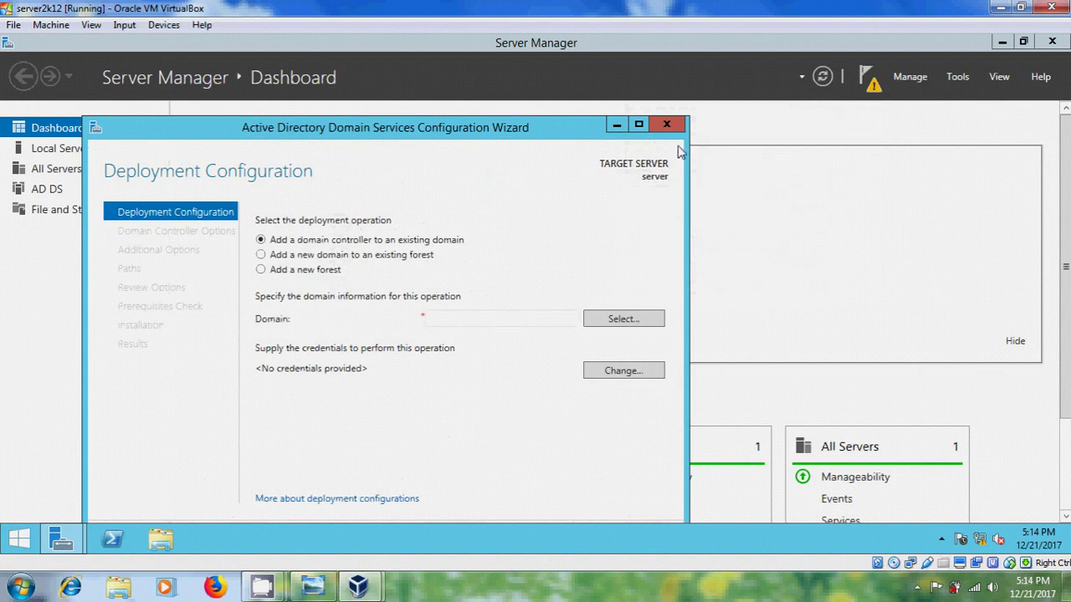
left_click(641, 126)
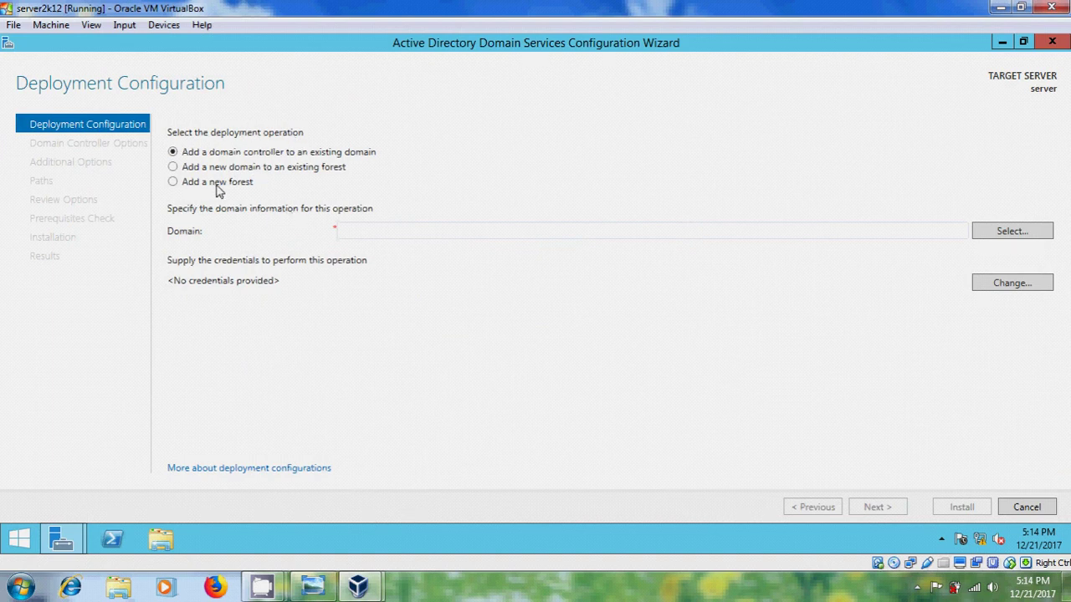
Step: Add a new forest with the root domain name officenet.com and continue to the domain controller options
left_click(219, 184)
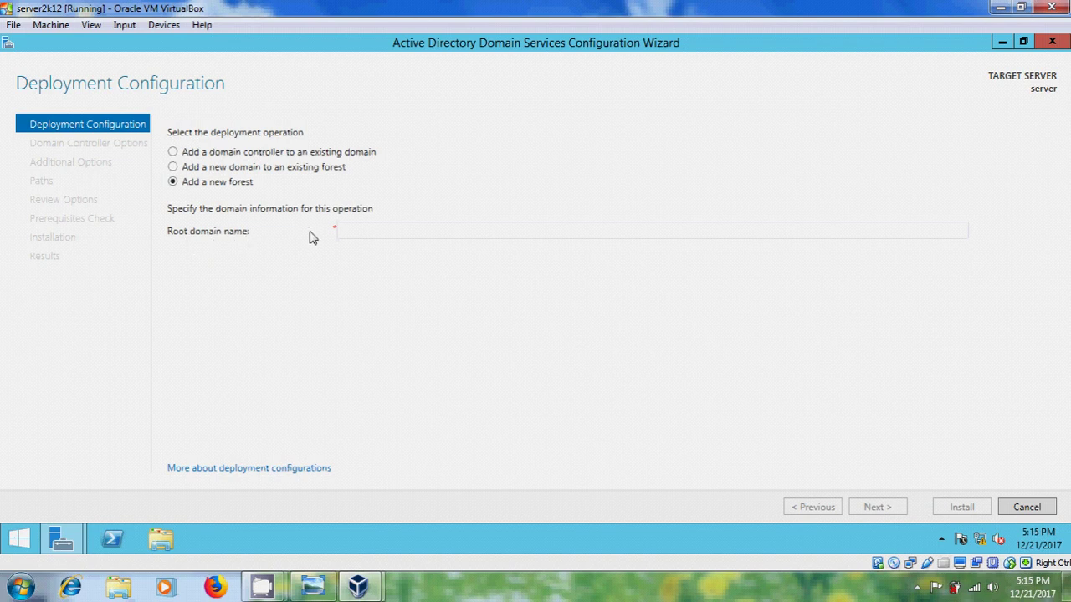
left_click(371, 238)
type("offic")
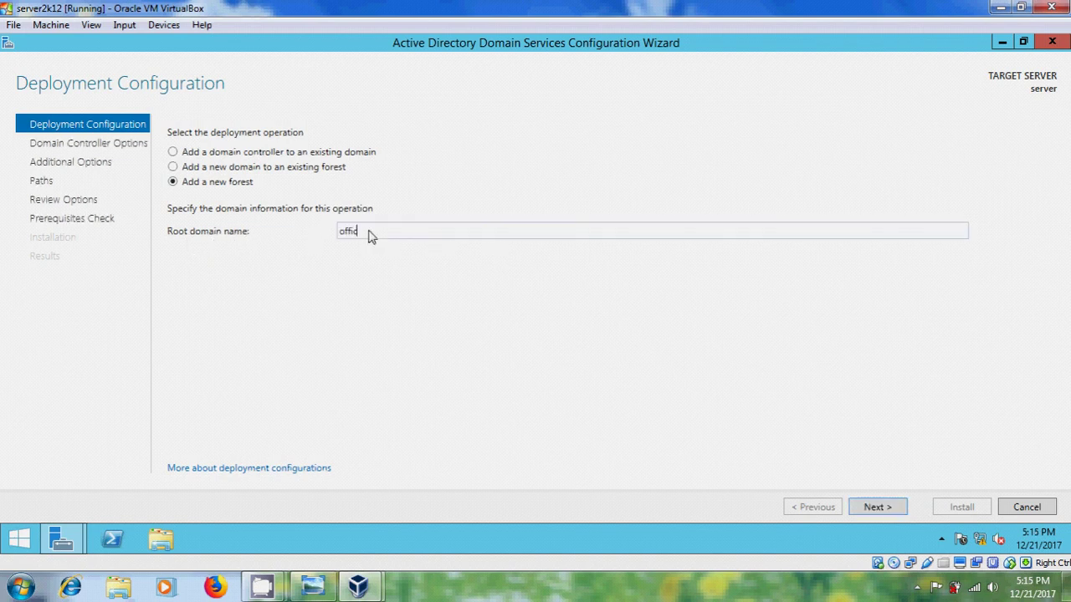
type("enet.com")
left_click(883, 514)
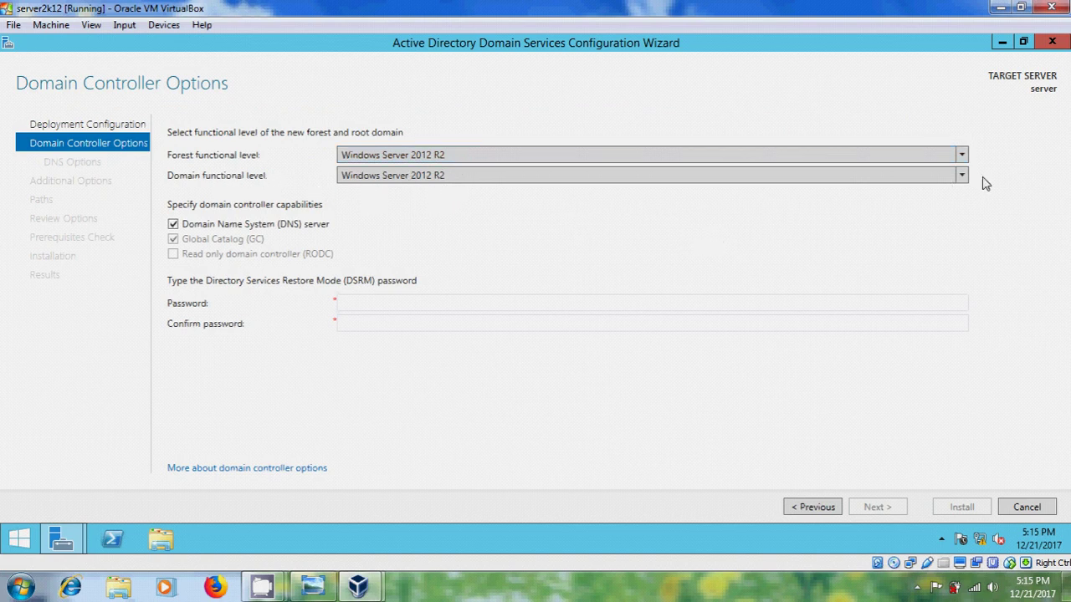
Step: Choose Windows Server 2012 R2 as the forest functional level
left_click(962, 155)
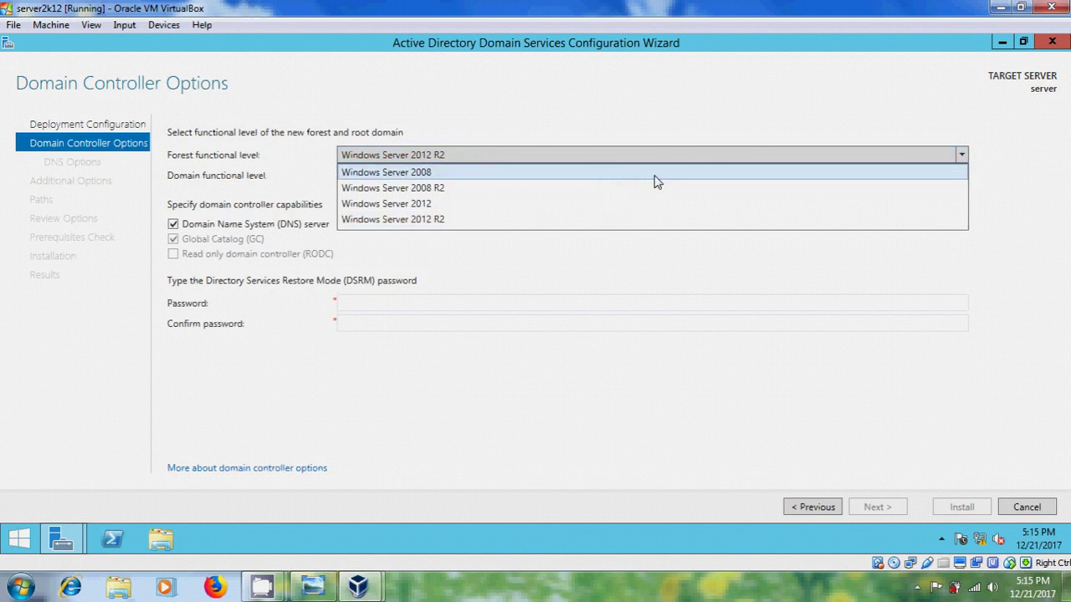
left_click(682, 221)
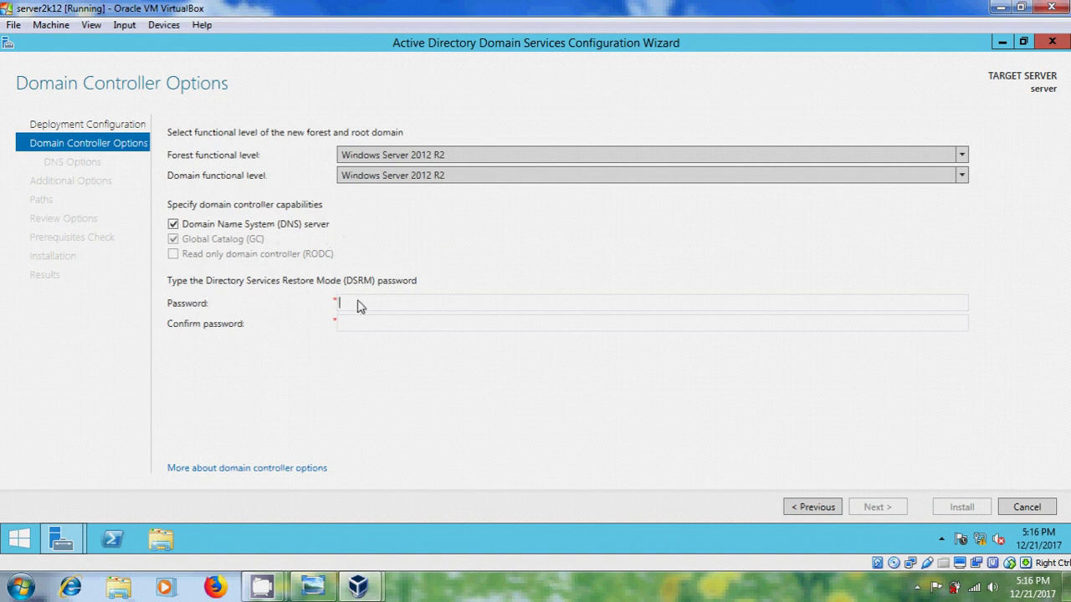
Step: Enter and confirm the Directory Services Restore Mode (DSRM) password, and continue to the DNS options
type("a")
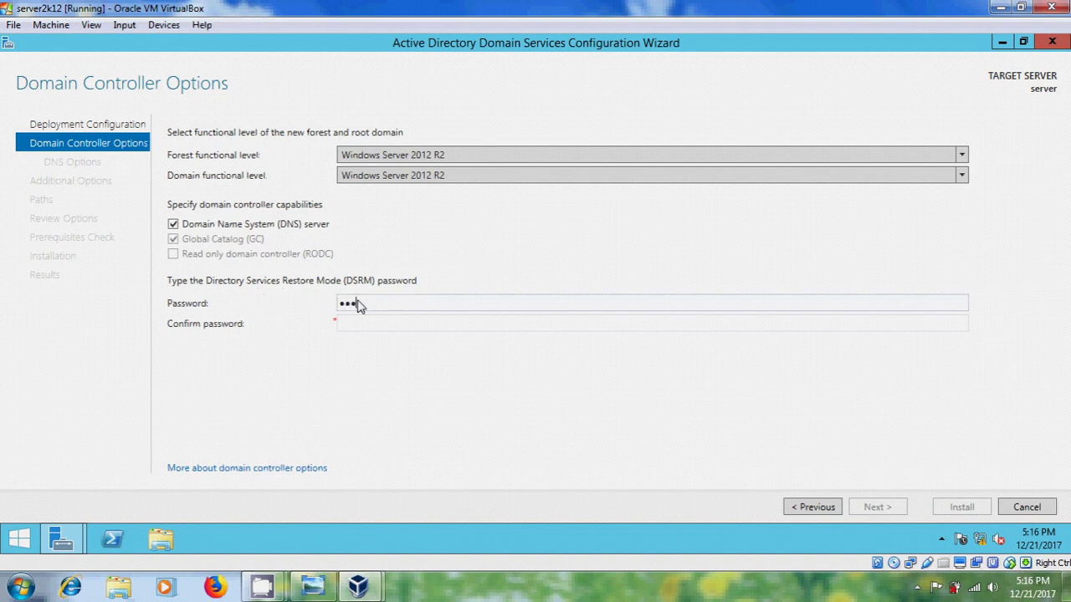
type("aa")
key("Tab")
type("aaaaaa")
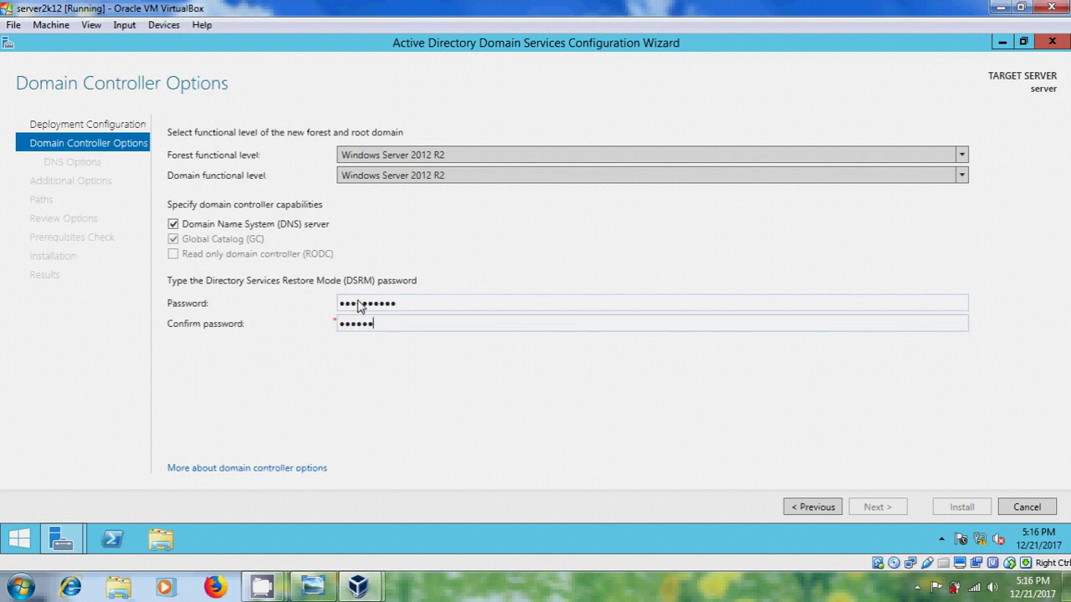
type("aaaa")
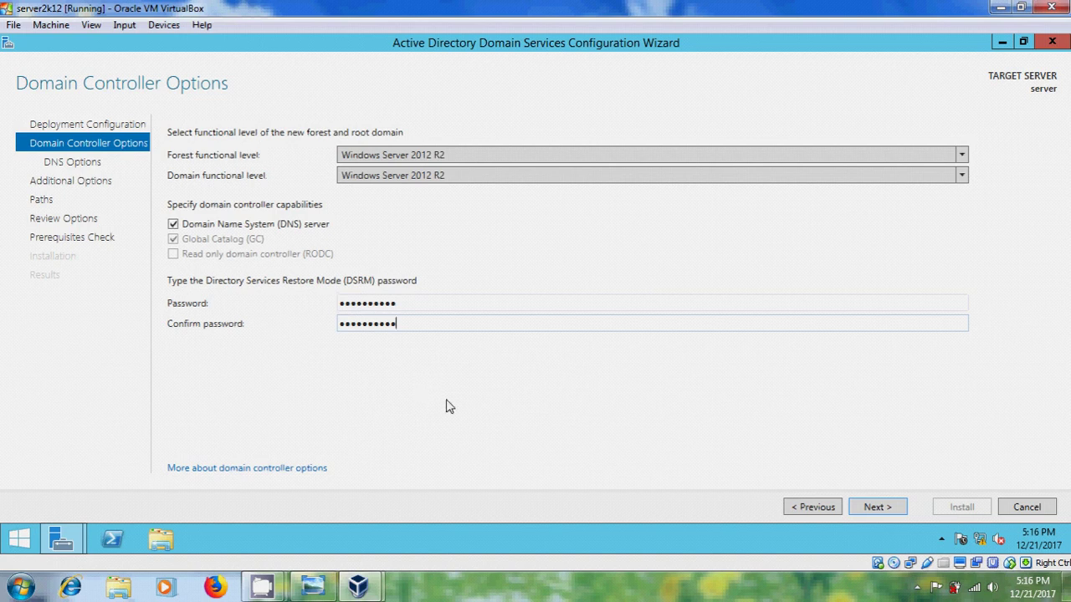
left_click(875, 507)
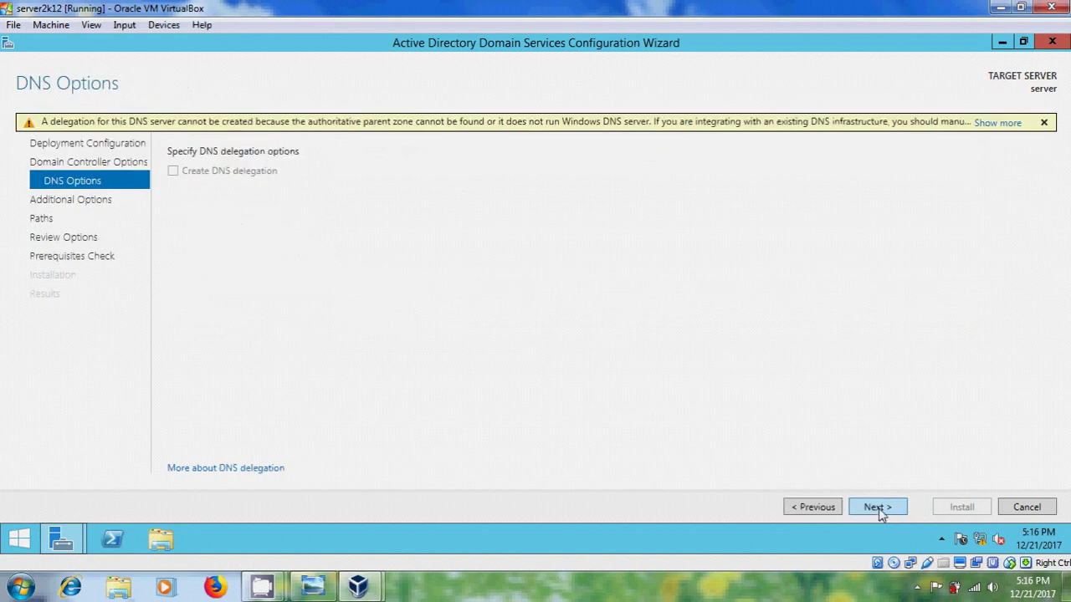
Step: Keep the default DNS options, the NetBIOS domain name OFFICENET and the default AD DS folder paths, continuing to the options review
left_click(875, 507)
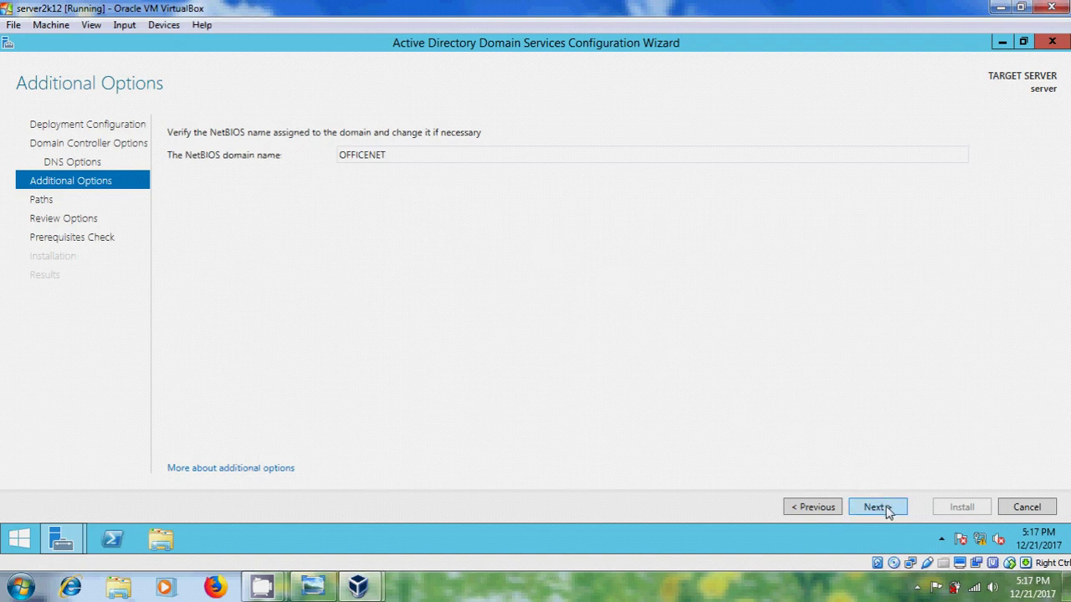
left_click(888, 512)
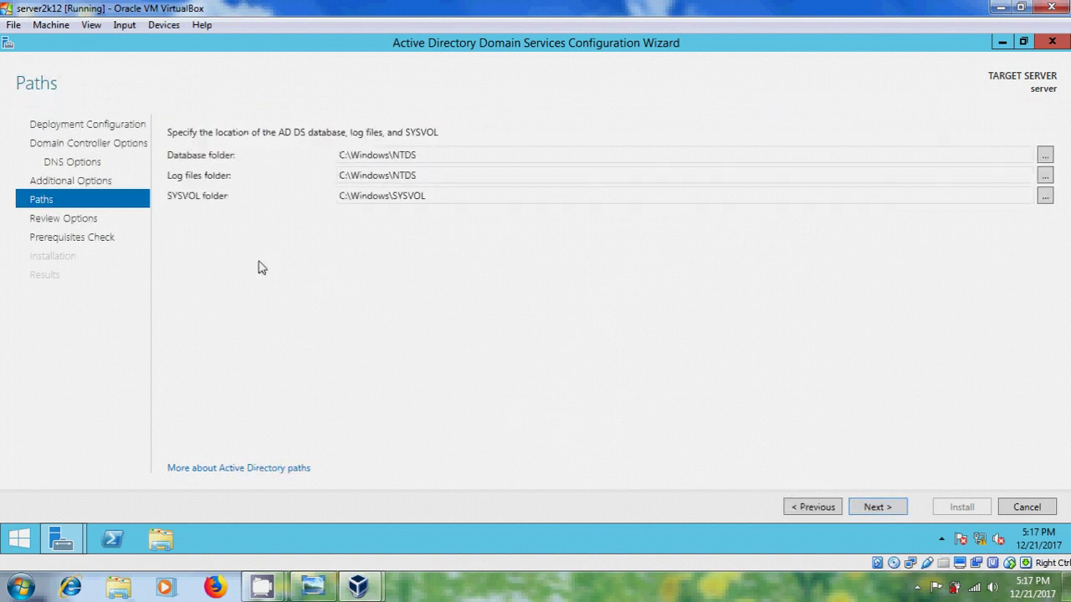
left_click(886, 509)
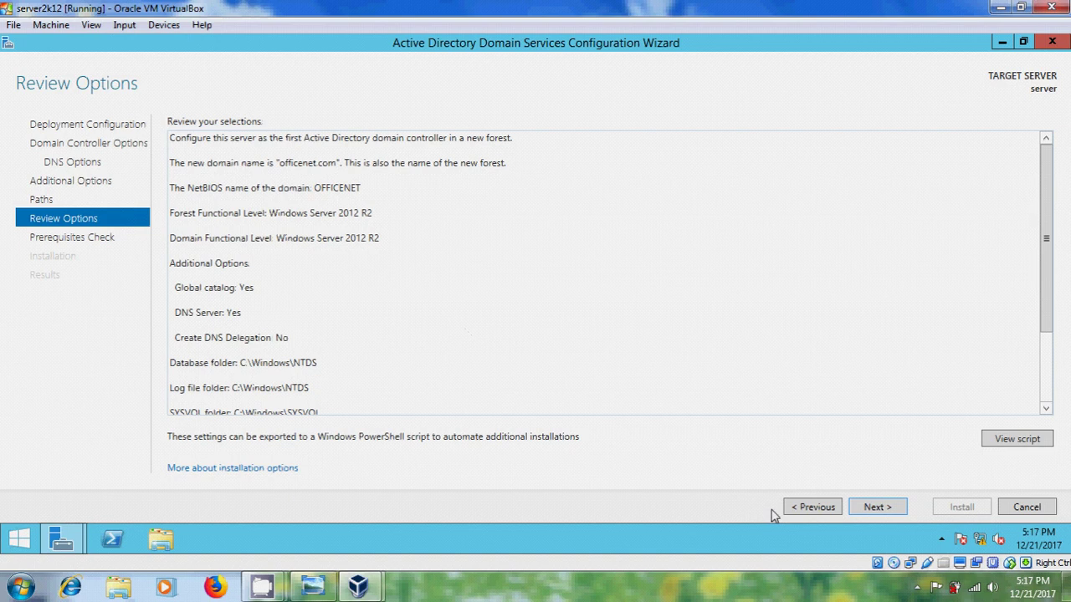
Step: Run the prerequisites check and install the domain controller configuration, closing the restart notice and the wizard
left_click(885, 510)
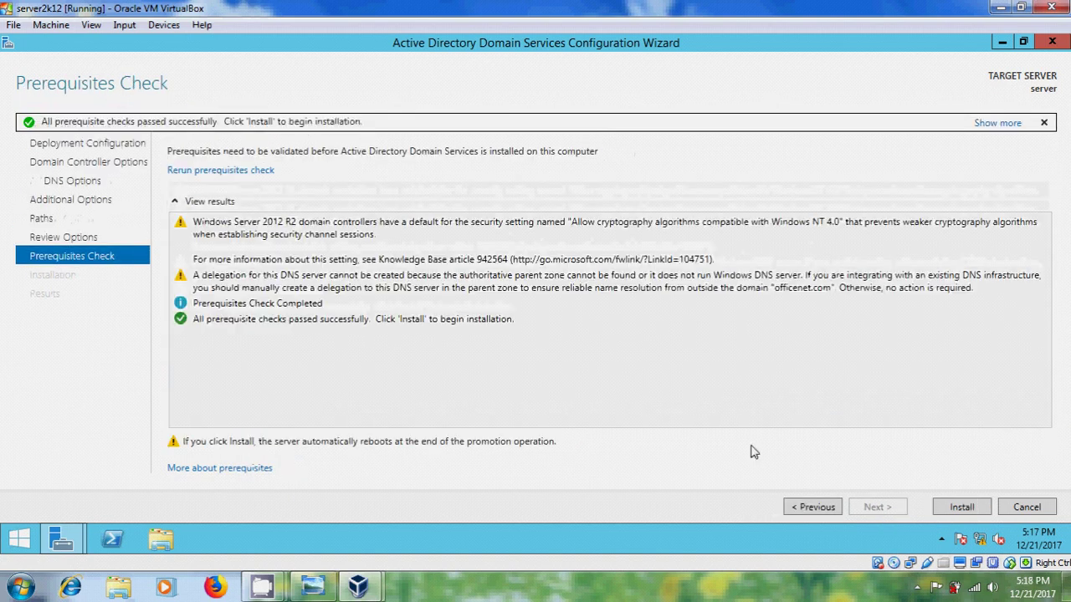
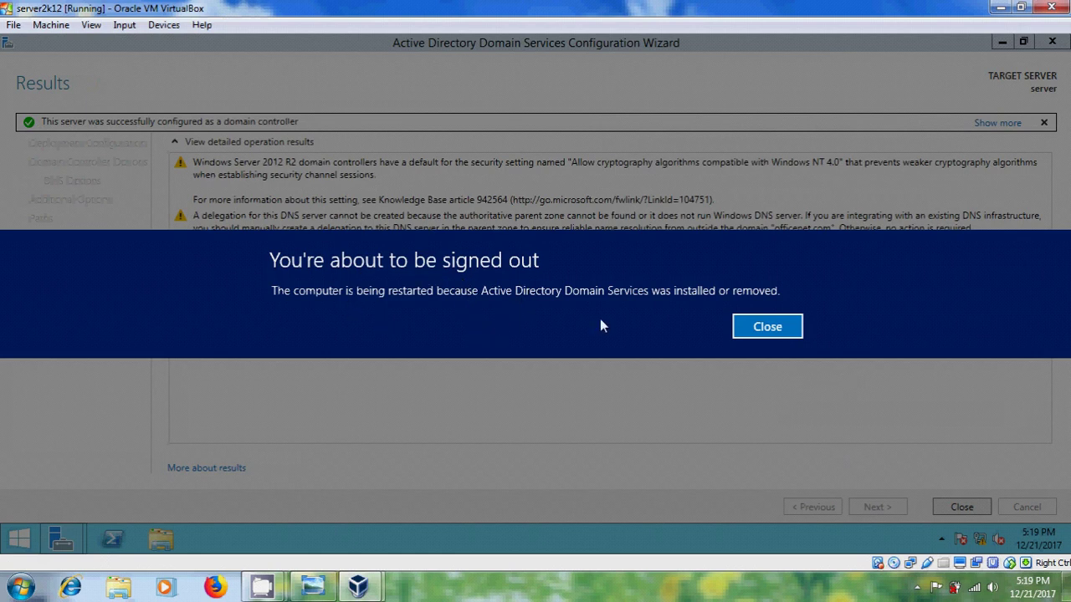
left_click(786, 333)
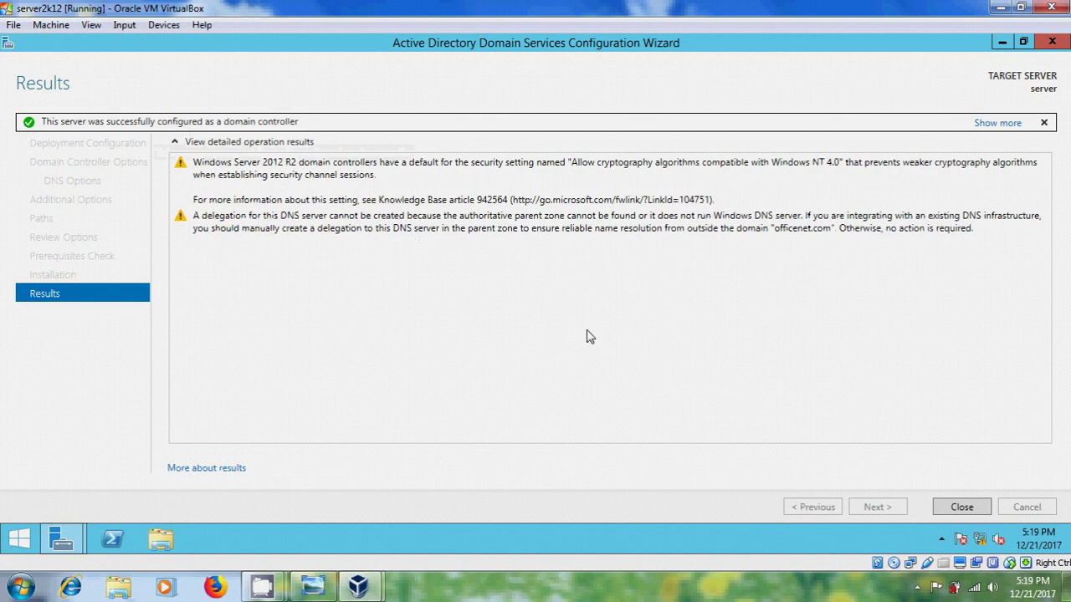
left_click(962, 507)
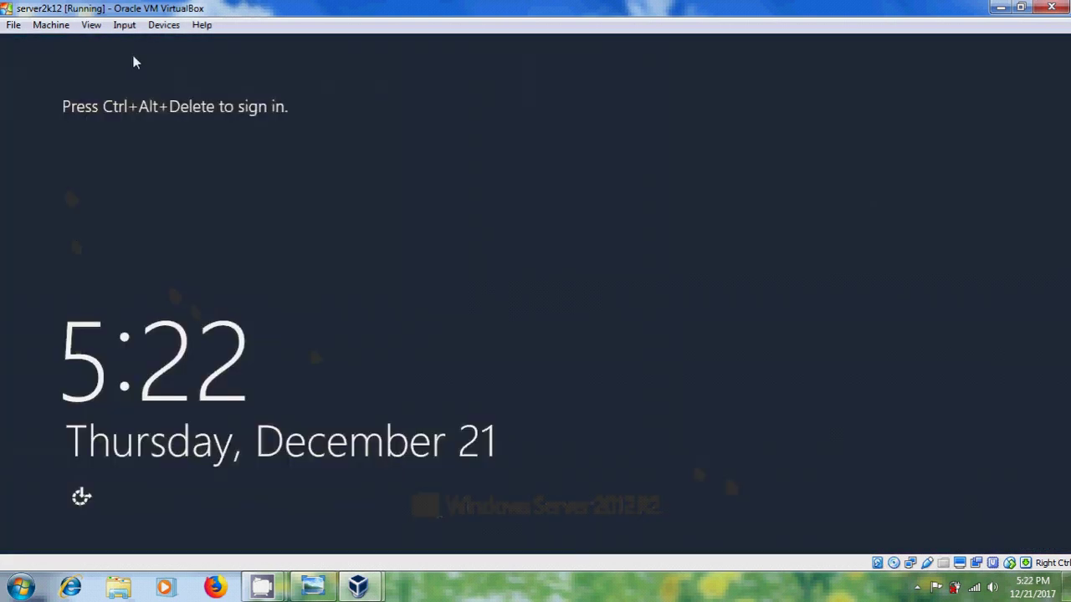
Step: Unlock the restarted server's sign-in screen and sign in as OFFICENET\Administrator with the account password
left_click(125, 25)
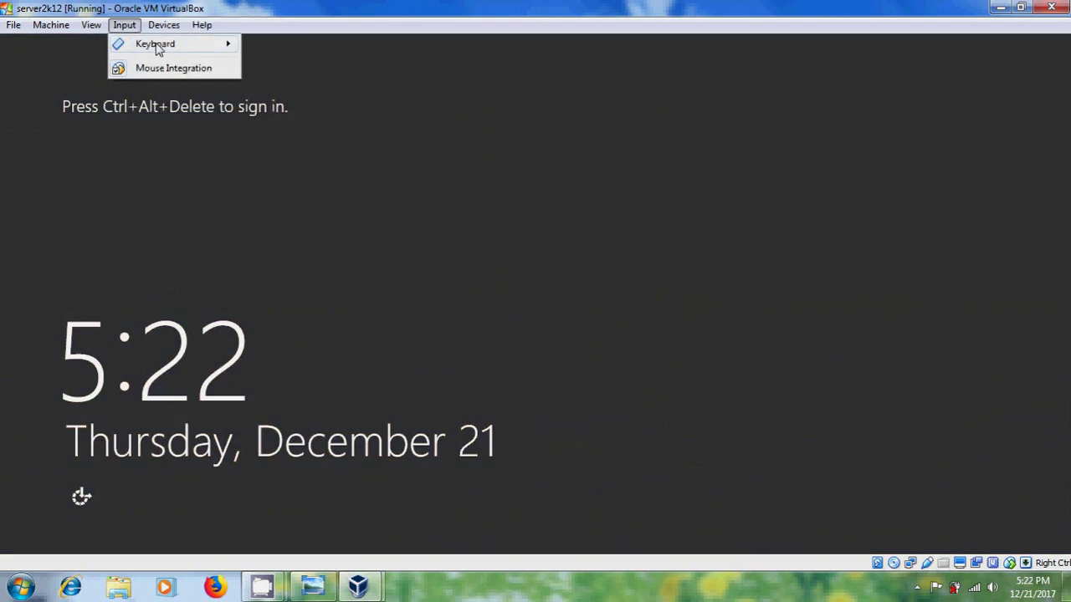
mouse_move(170, 46)
left_click(333, 79)
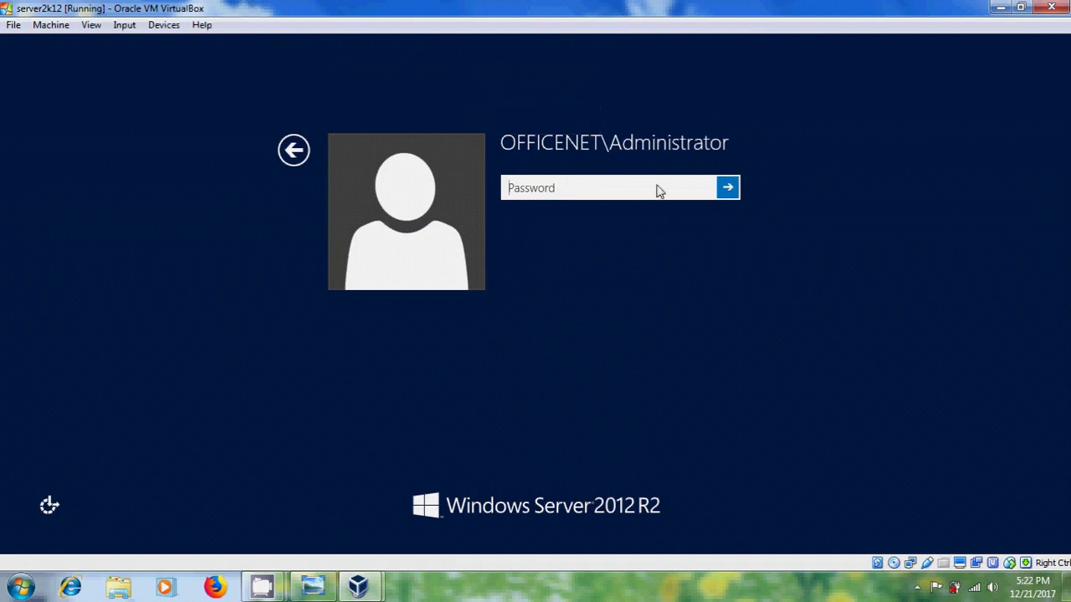
type("•••••••••")
key("Return")
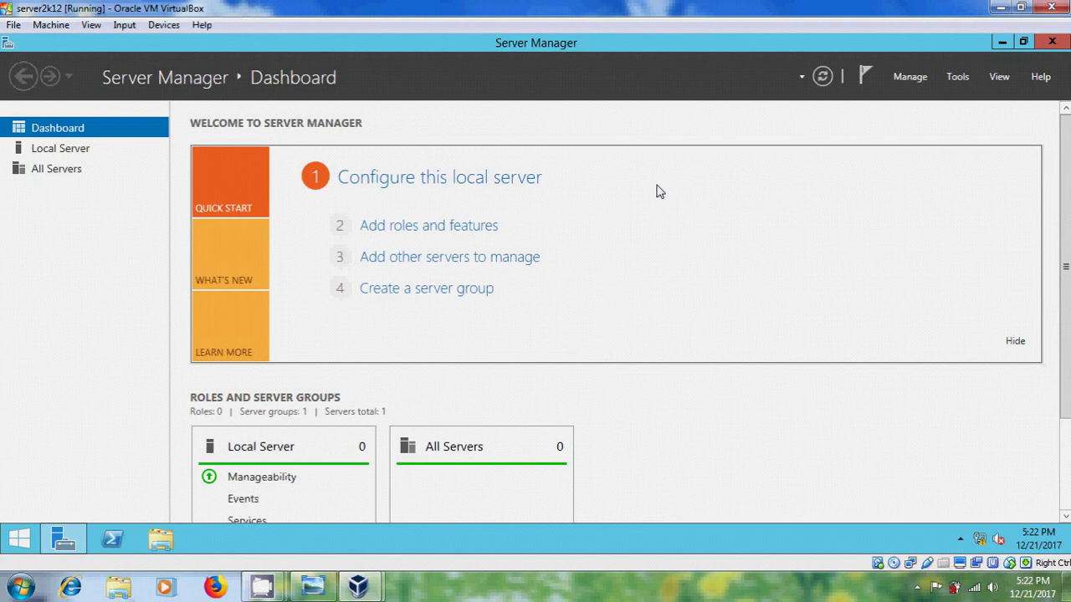
Step: Check the officenet.com domain's containers in Active Directory Users and Computers, and minimize the virtual machine window
left_click(964, 78)
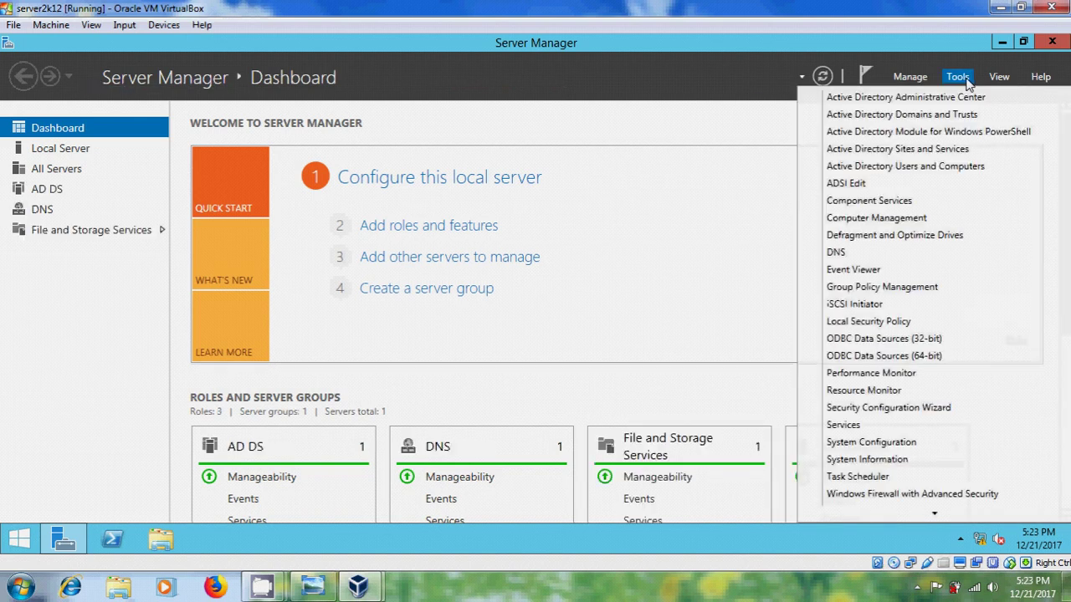
left_click(1003, 170)
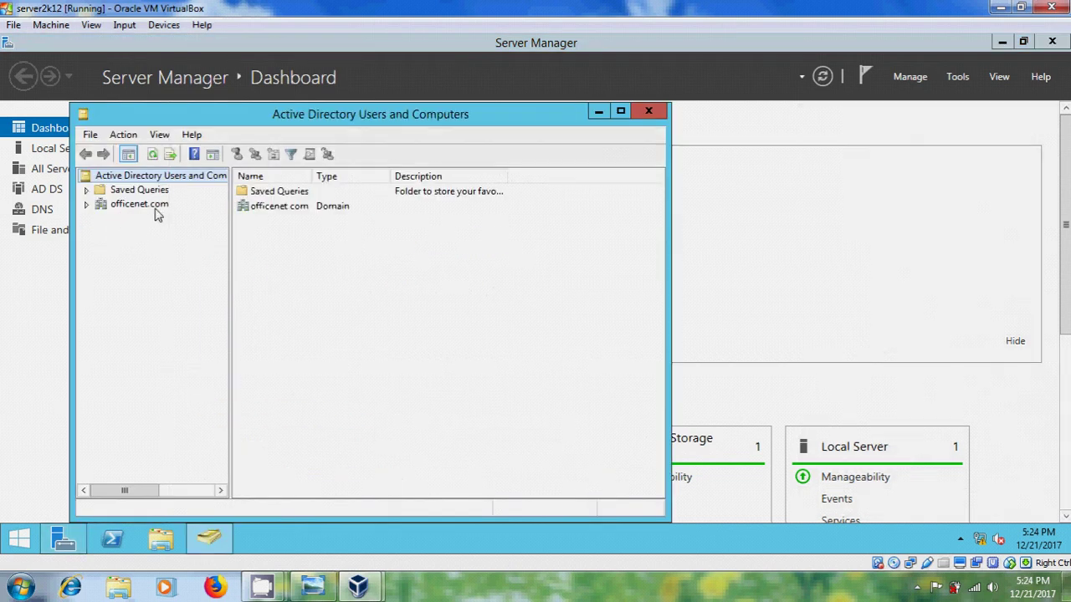
left_click(87, 204)
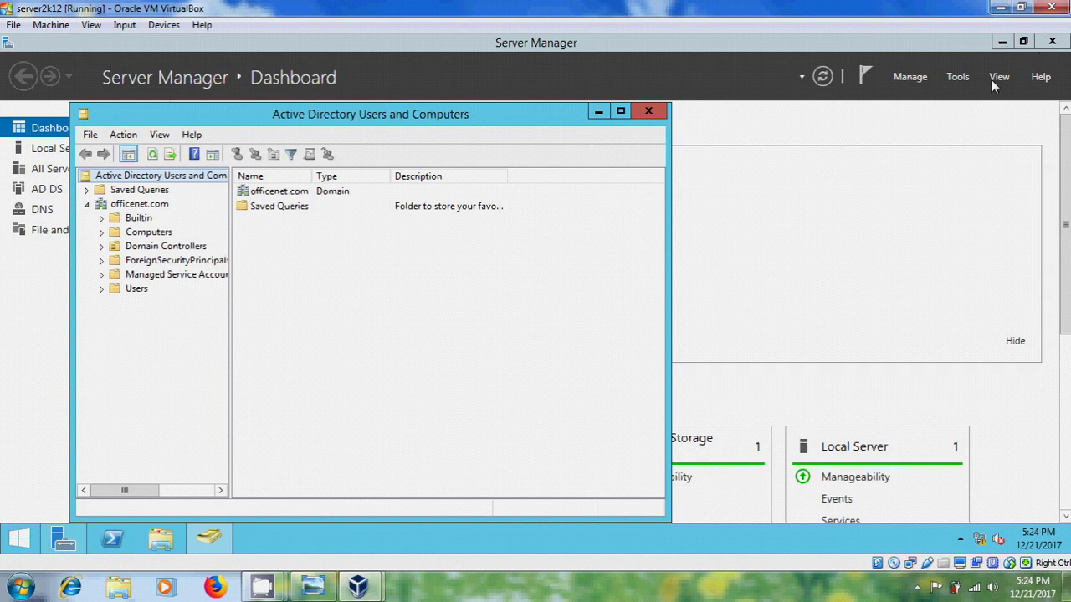
left_click(1001, 7)
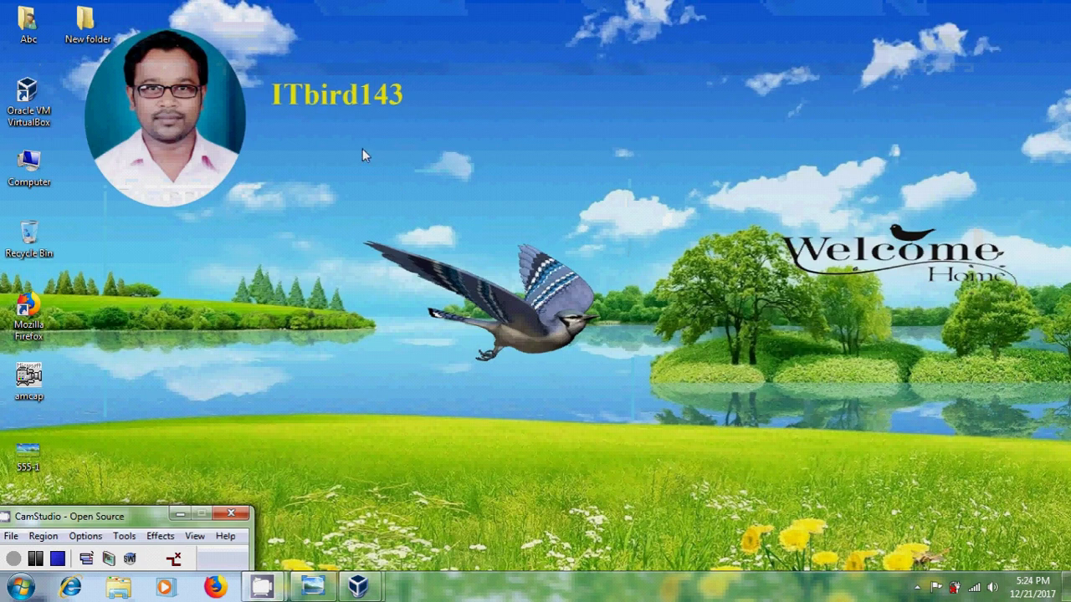